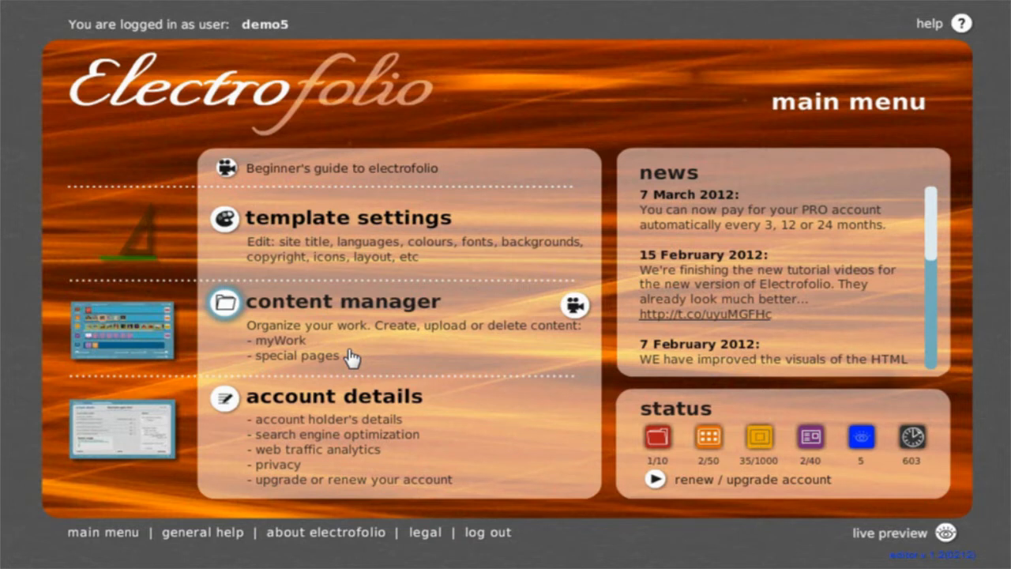
# Step: Open the content manager and add a new custom page, choosing to edit a selected template from the list
pyautogui.click(361, 354)
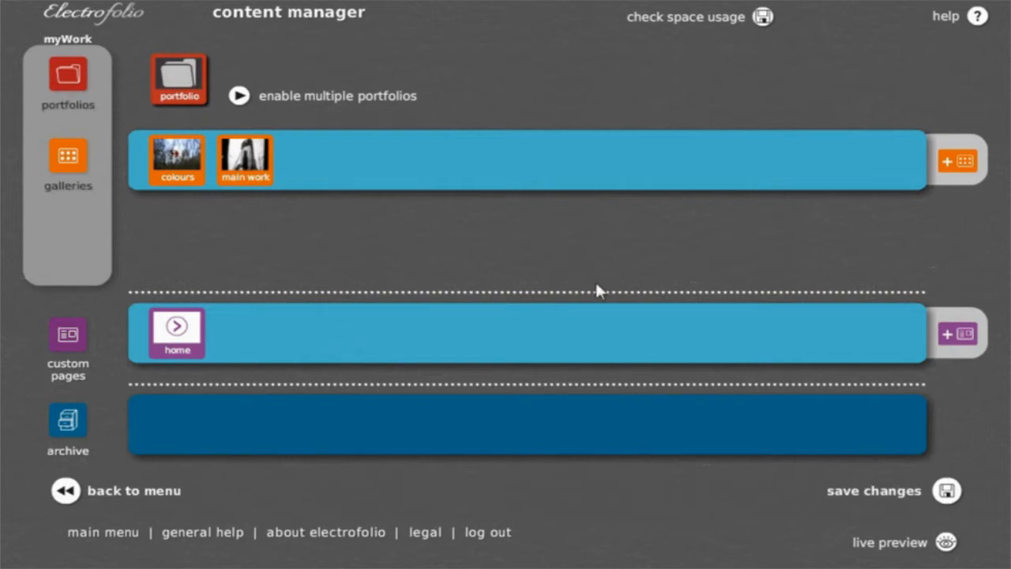
pyautogui.click(958, 335)
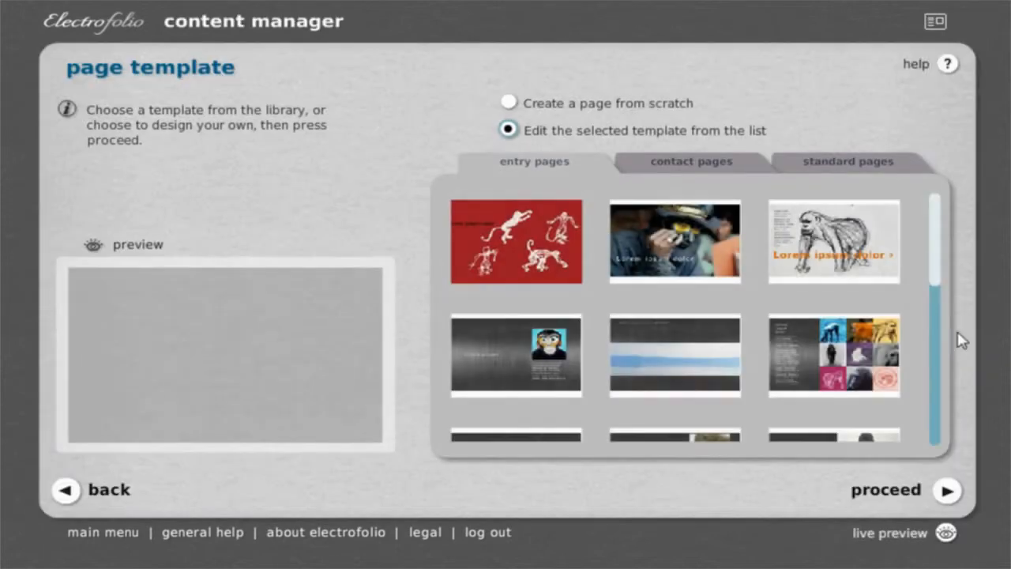
pyautogui.click(509, 104)
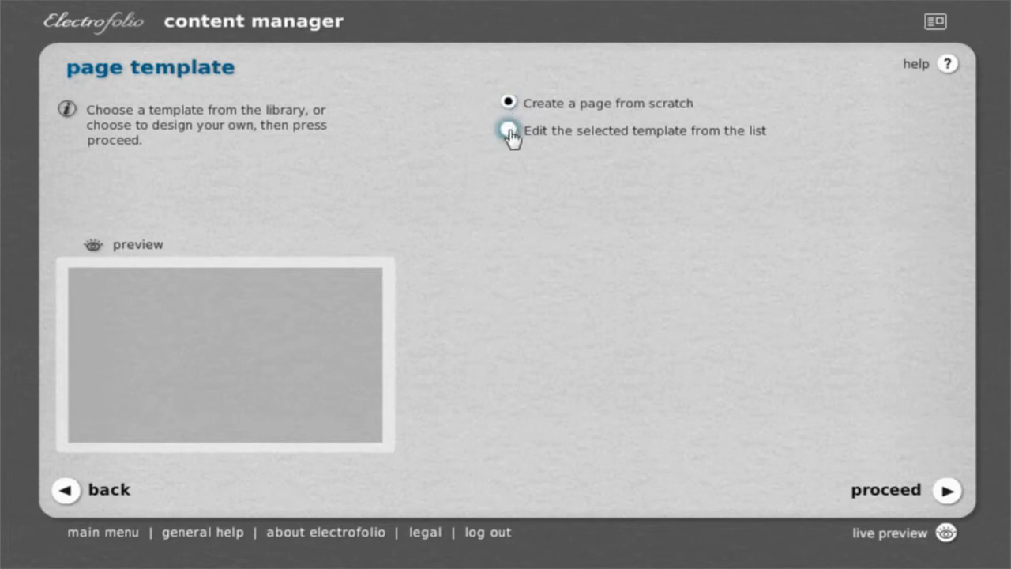
pyautogui.click(508, 131)
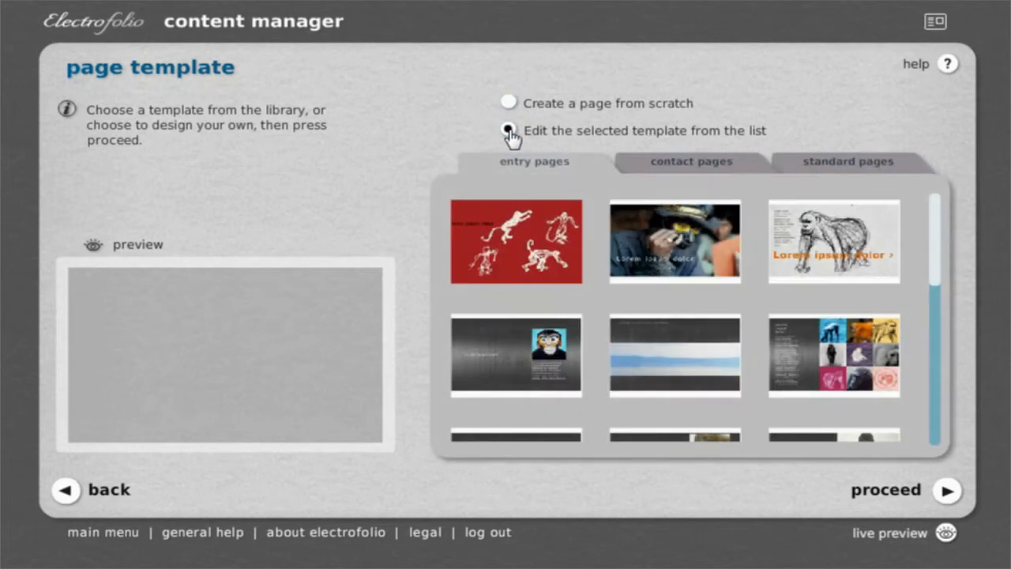
# Step: Browse the available entry page and contact page templates
pyautogui.moveTo(939, 279); pyautogui.dragTo(936, 220)
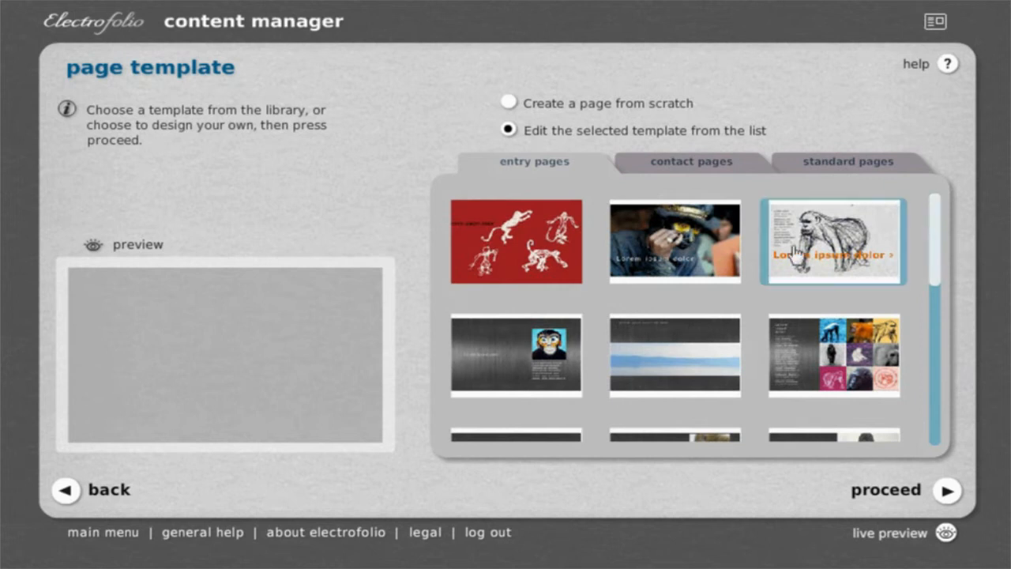
pyautogui.click(690, 167)
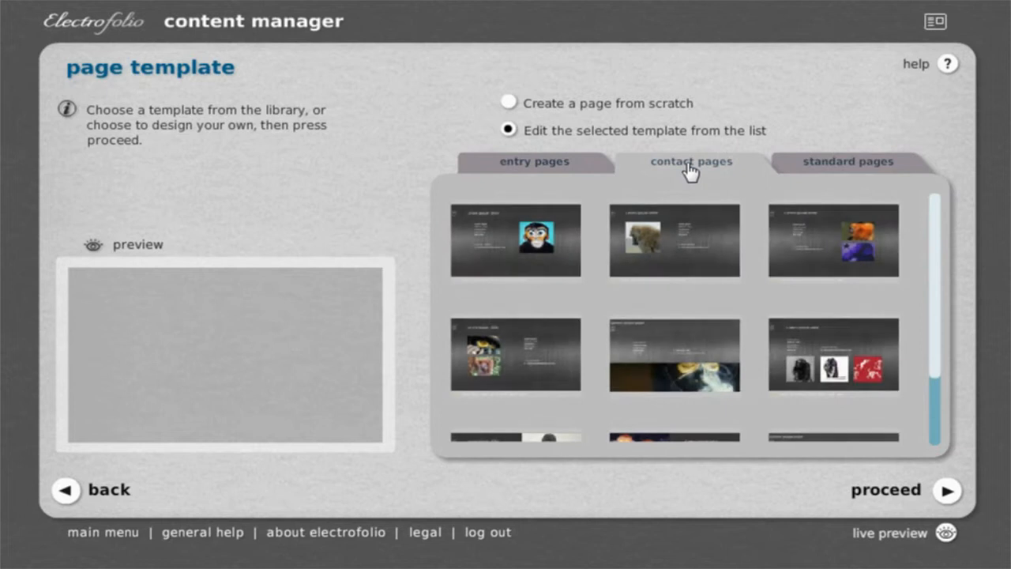
pyautogui.scroll(-3, 927, 269)
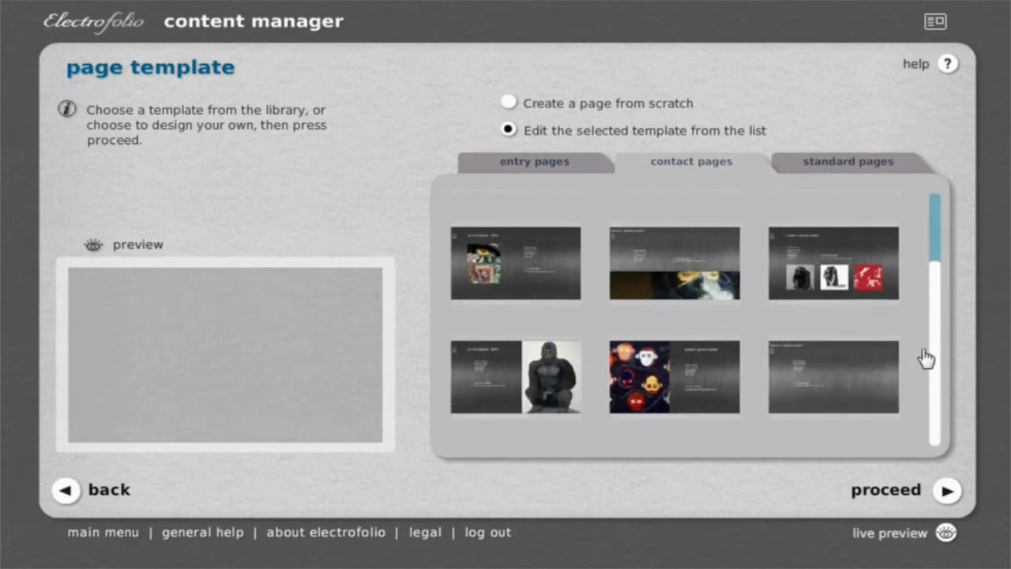
pyautogui.scroll(3, 916, 292)
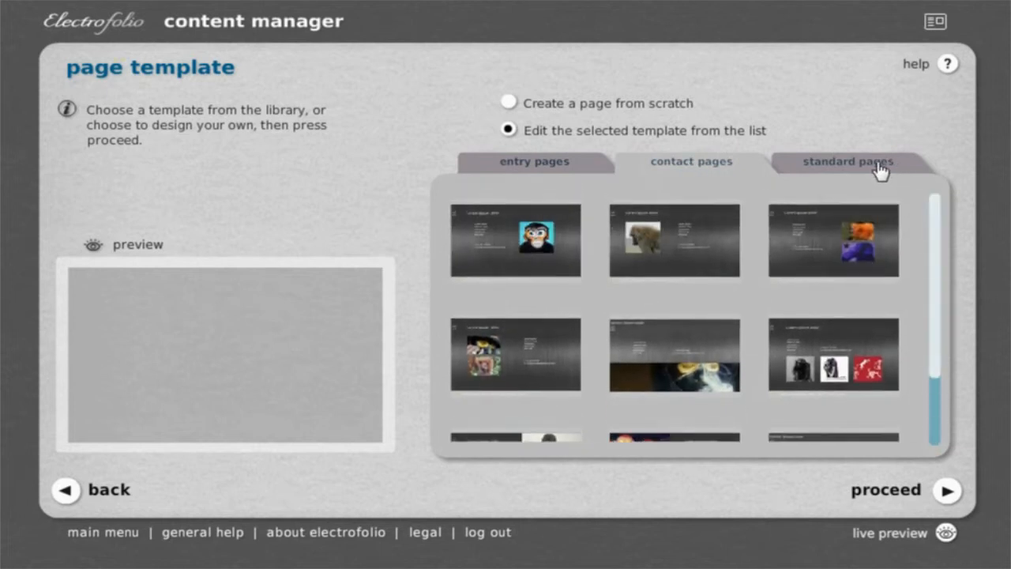
# Step: Create the page from the standard page template with text beside a full-height gorilla image, and dismiss the new user information
pyautogui.click(880, 168)
pyautogui.moveTo(938, 214)
pyautogui.mouseDown()
pyautogui.moveTo(938, 339)
pyautogui.moveTo(956, 434)
pyautogui.moveTo(955, 357)
pyautogui.moveTo(932, 334)
pyautogui.moveTo(938, 230)
pyautogui.mouseUp()
pyautogui.click(501, 360)
pyautogui.click(873, 304)
pyautogui.moveTo(848, 355)
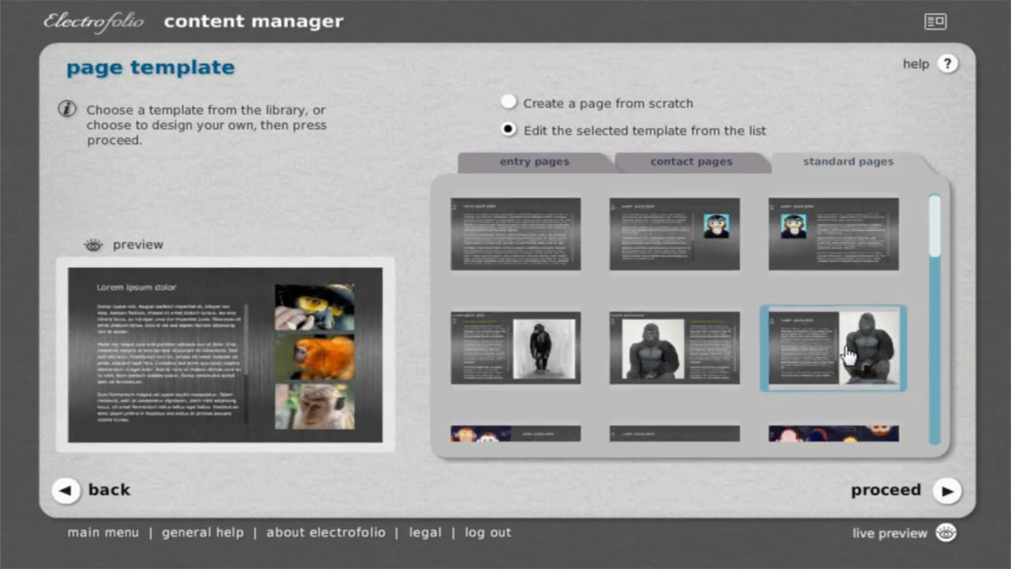
pyautogui.click(875, 496)
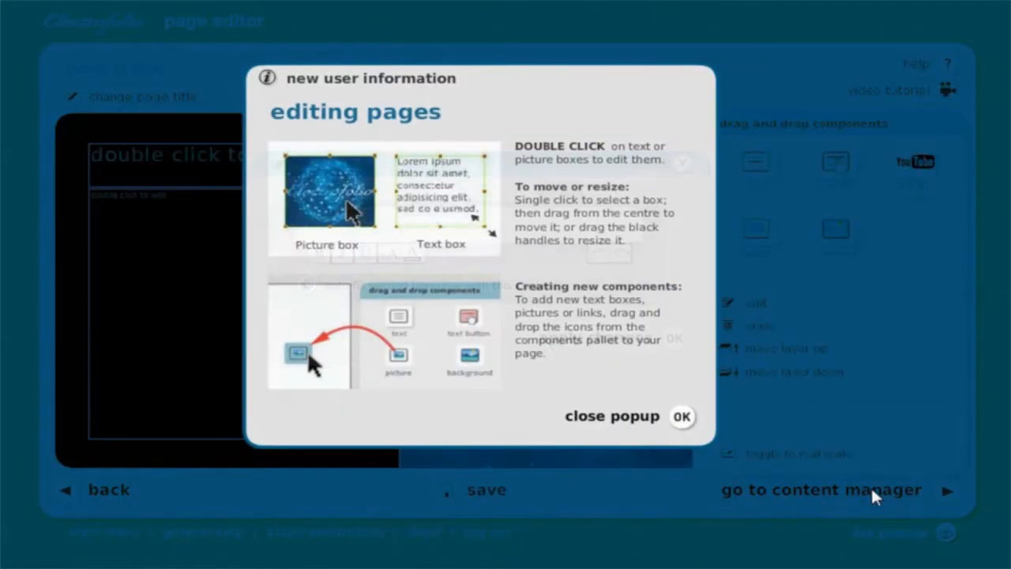
pyautogui.click(682, 416)
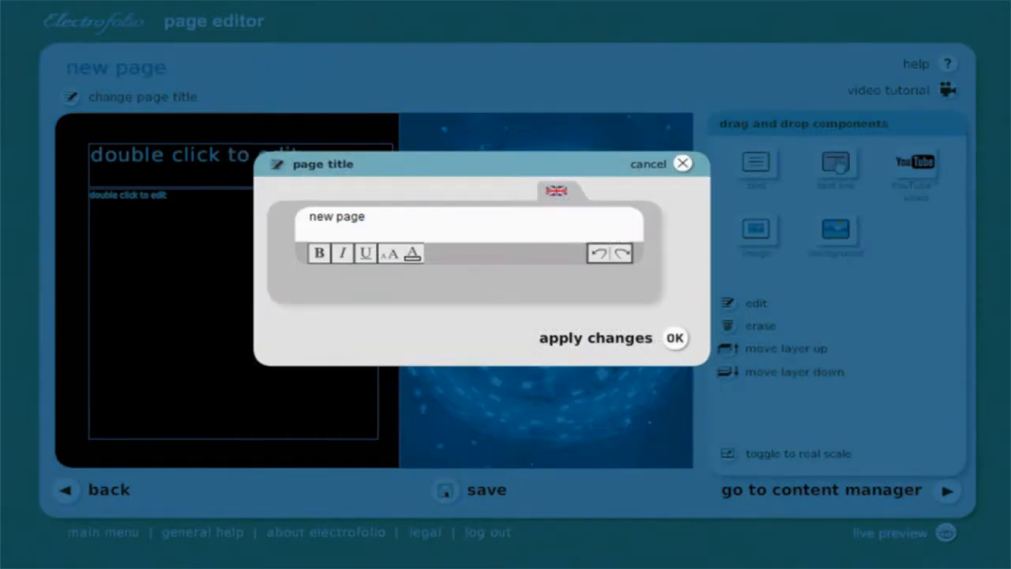
# Step: Set the new page's title to "biog" and apply it
pyautogui.moveTo(368, 216); pyautogui.dragTo(266, 212)
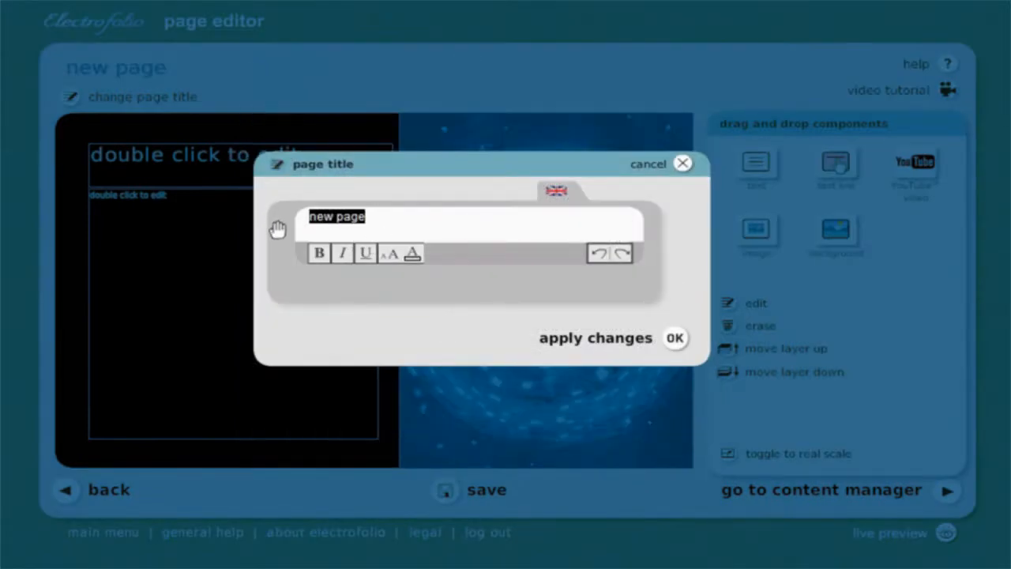
pyautogui.write('biogra')
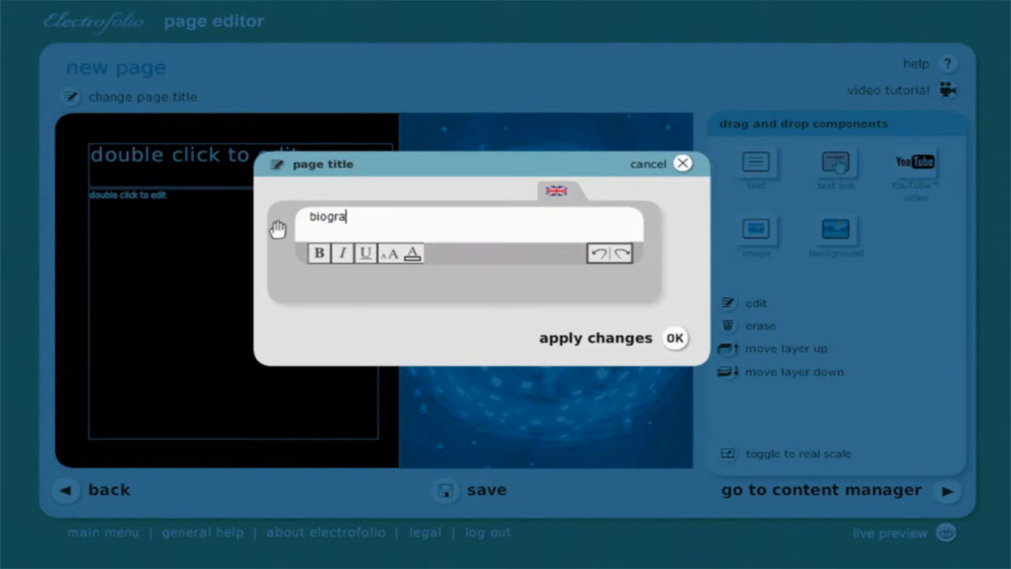
pyautogui.write('phy')
pyautogui.press('BackSpace')
pyautogui.press('BackSpace')
pyautogui.press('BackSpace')
pyautogui.press('BackSpace')
pyautogui.press('BackSpace')
pyautogui.click(626, 343)
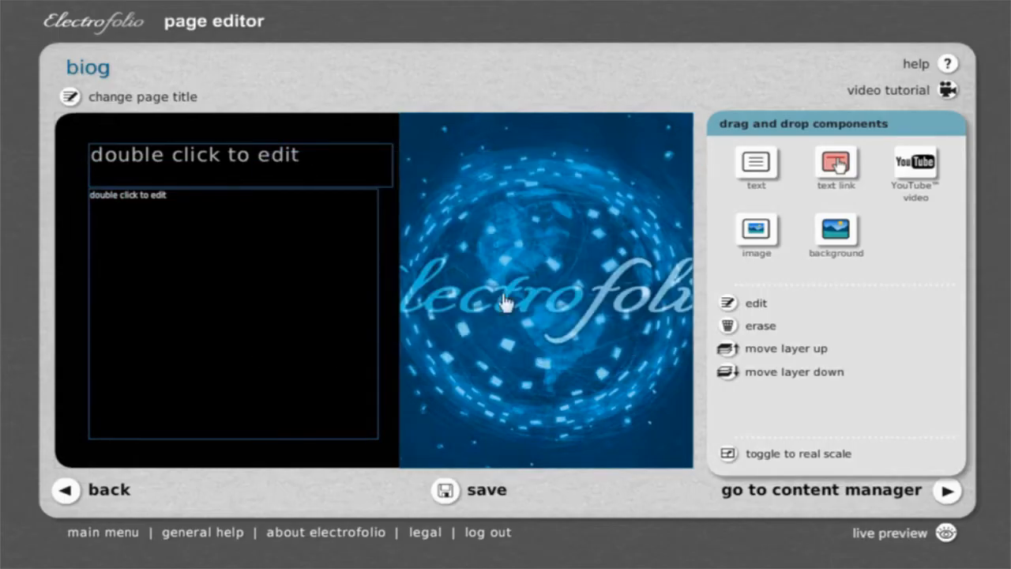
# Step: Examine the heading text box, the body text box and the image box on the page one by one
pyautogui.click(231, 162)
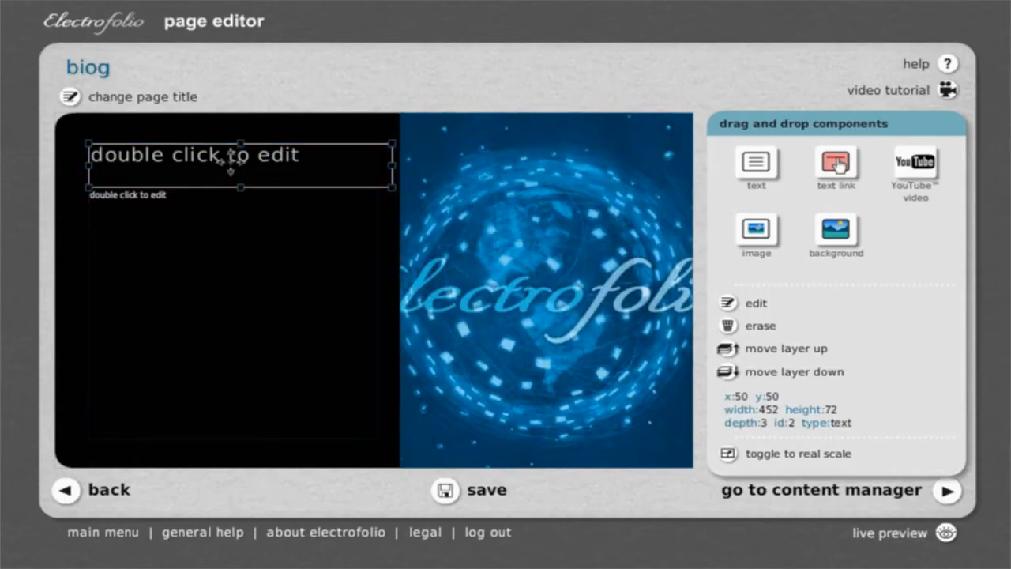
pyautogui.click(240, 236)
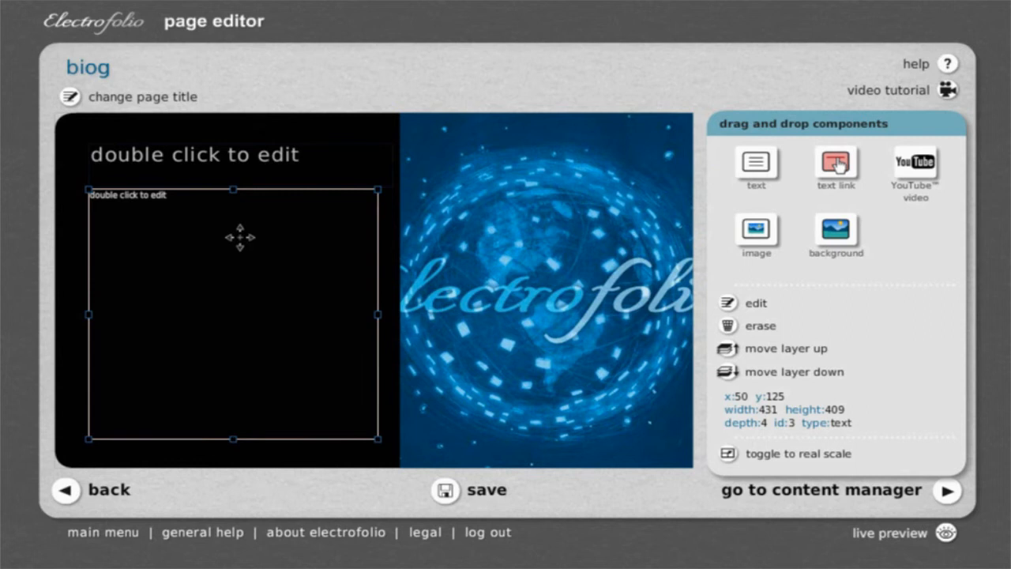
pyautogui.click(576, 275)
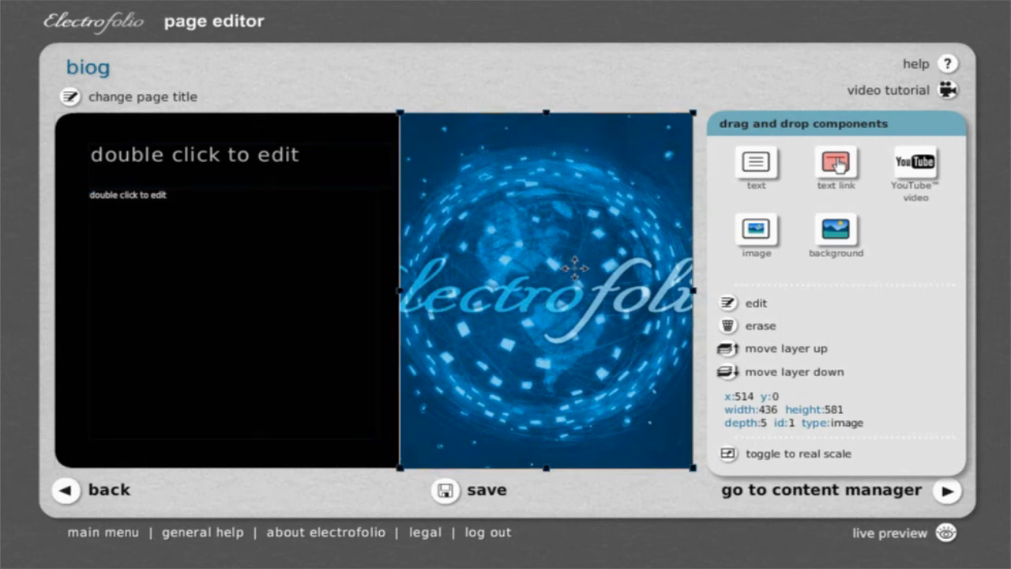
# Step: Replace the heading's placeholder text with "Biography" and apply the change
pyautogui.doubleClick(236, 158)
pyautogui.write('Biograhpy')
pyautogui.press('BackSpace')
pyautogui.press('BackSpace')
pyautogui.press('BackSpace')
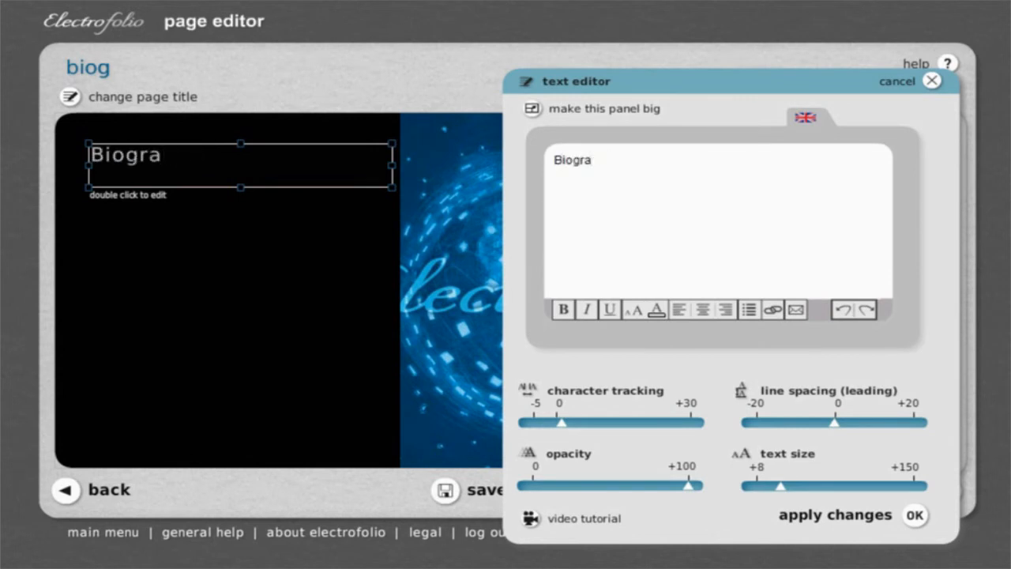
pyautogui.write('phy')
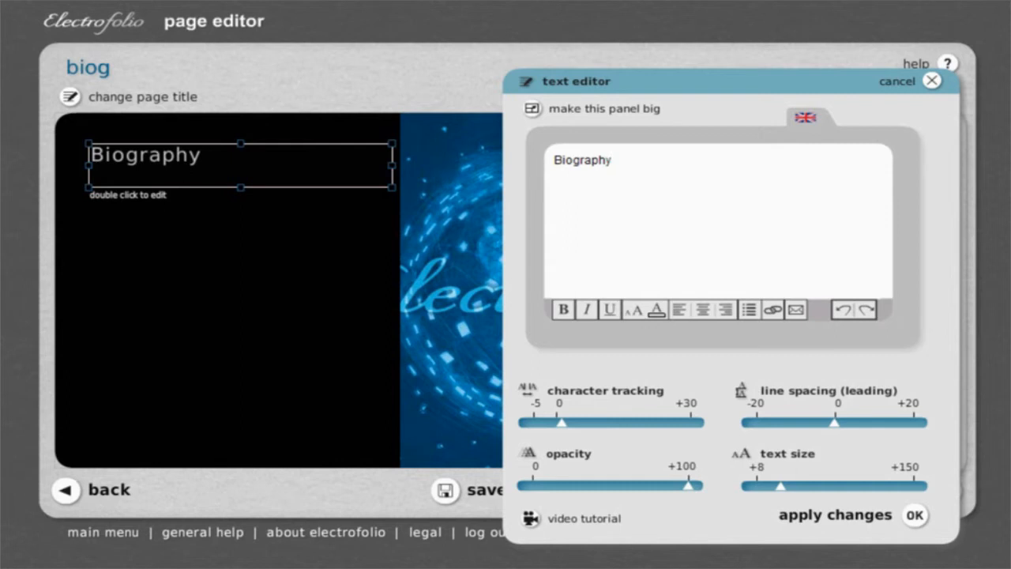
pyautogui.click(913, 515)
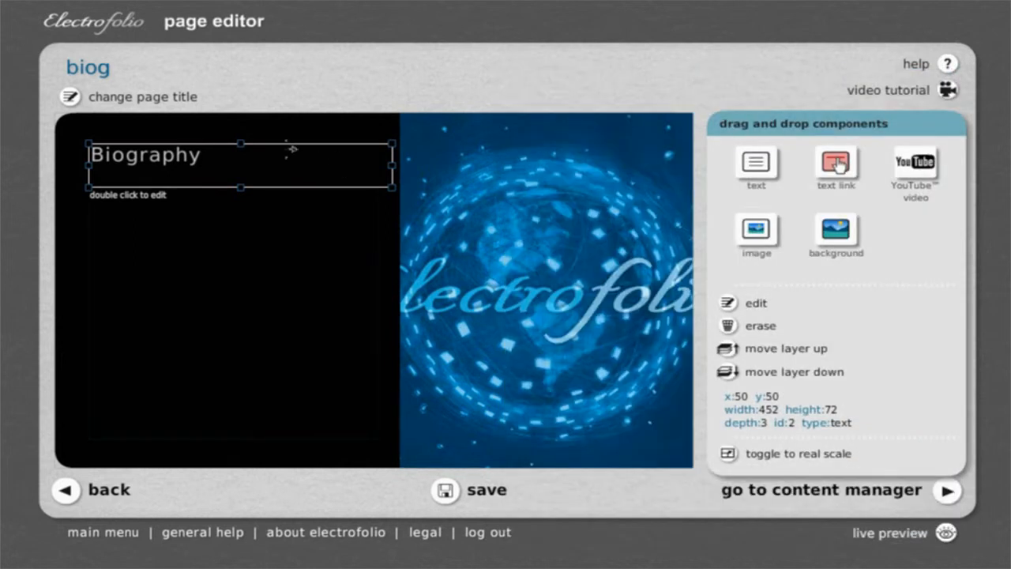
# Step: Nudge the Biography heading box slightly downward to y 54
pyautogui.click(208, 162)
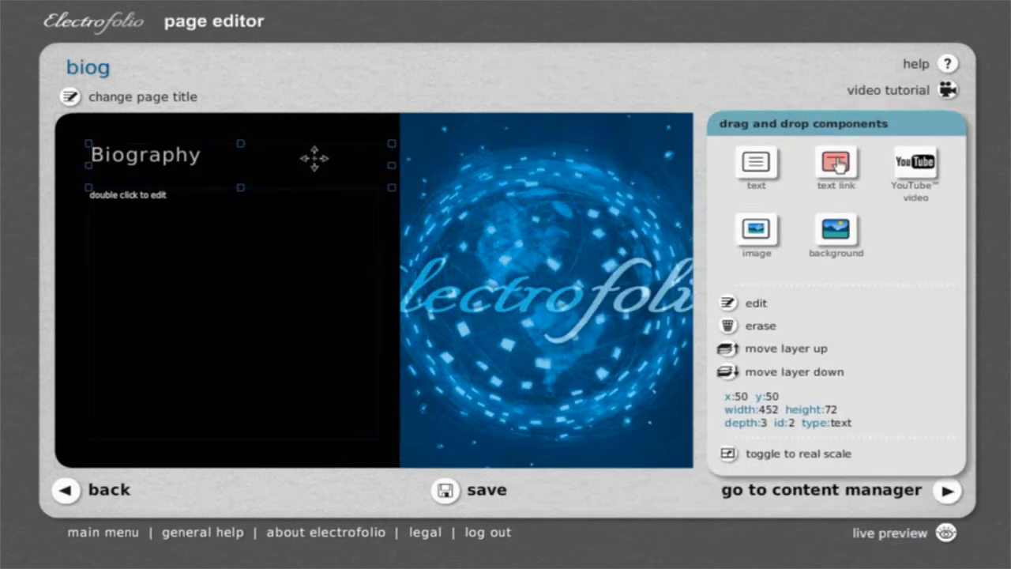
pyautogui.moveTo(314, 158); pyautogui.dragTo(314, 159)
pyautogui.press('Down')
pyautogui.press('Down')
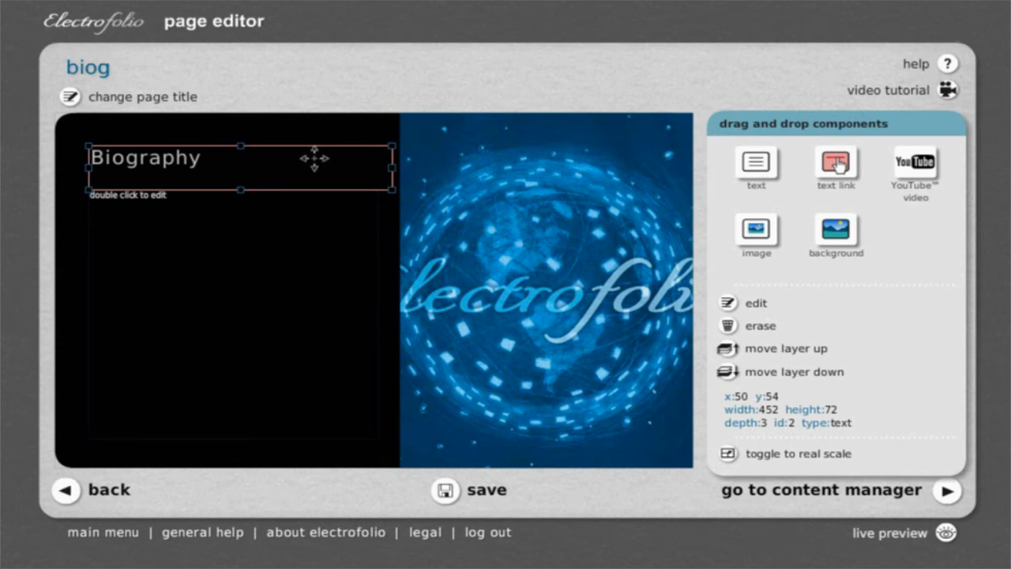
# Step: Copy the whole biography text from the open Notepad document and paste it into the page's body text box
pyautogui.doubleClick(271, 297)
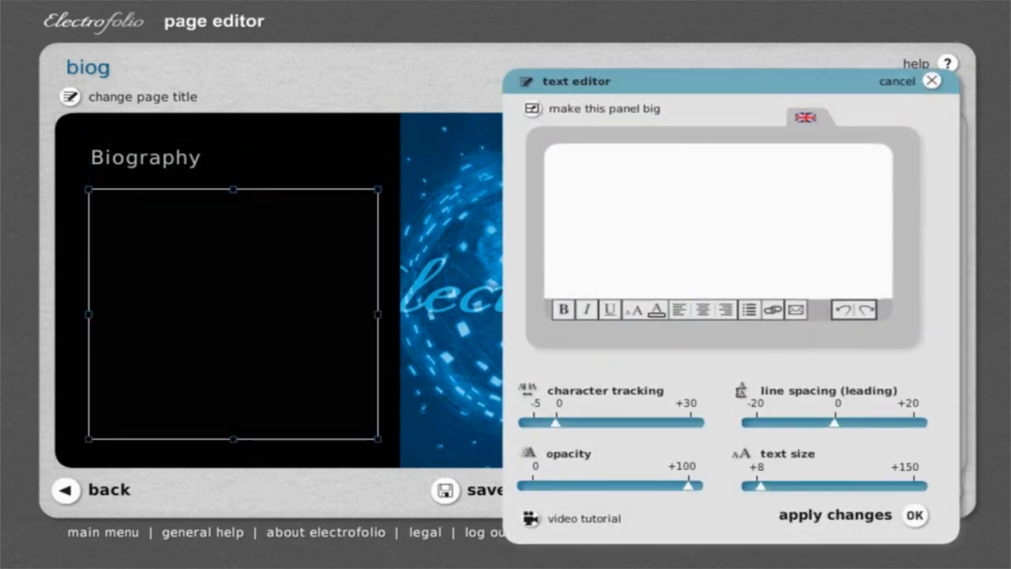
pyautogui.hotkey('alt', 'Tab')
pyautogui.moveTo(598, 428); pyautogui.dragTo(208, 35)
pyautogui.hotkey('ctrl', 'c')
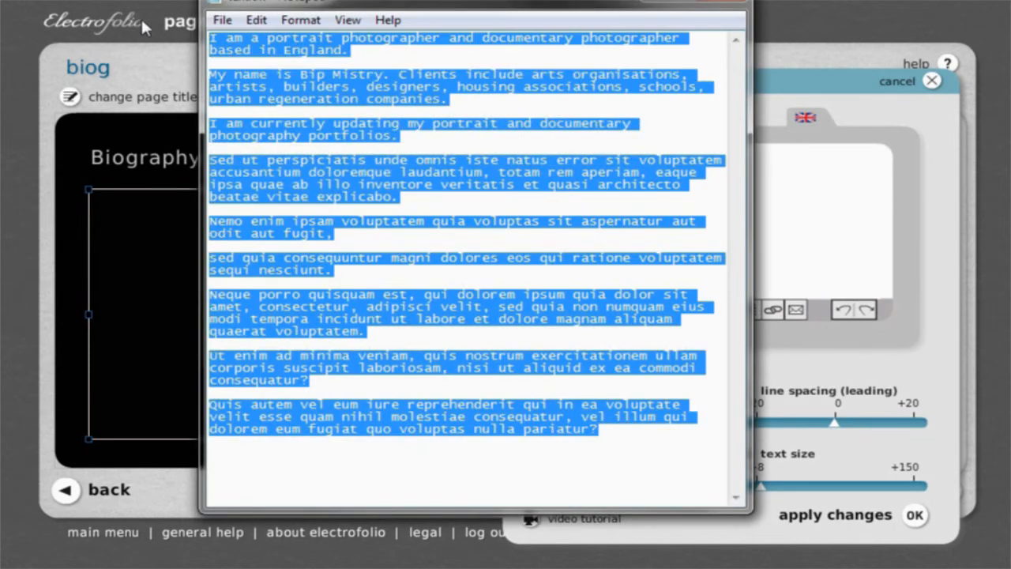
pyautogui.click(825, 179)
pyautogui.hotkey('ctrl', 'v')
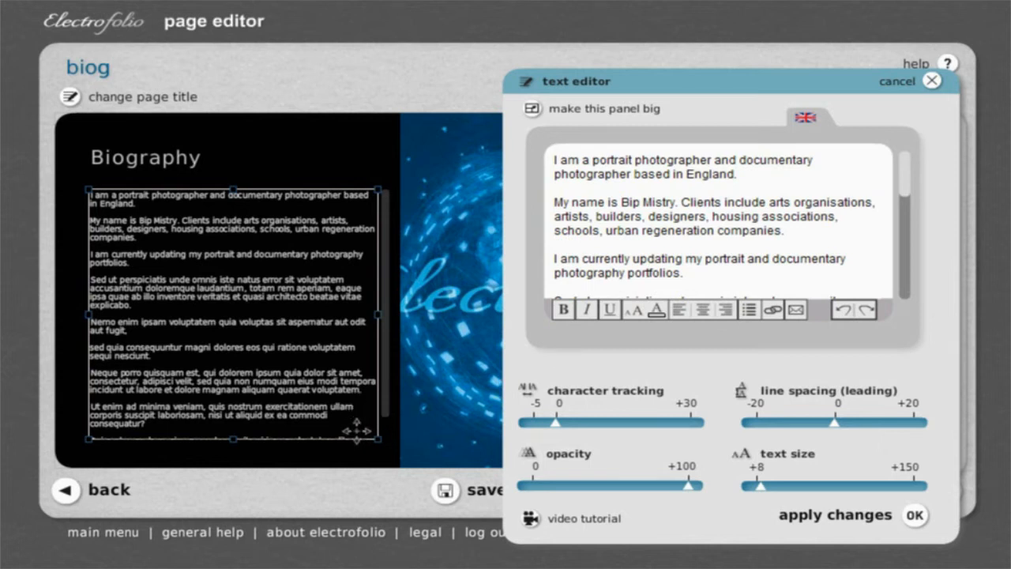
# Step: Check the body text's scrolling, extend its box downward to a height of about 449, and apply the changes
pyautogui.moveTo(387, 406); pyautogui.dragTo(401, 431)
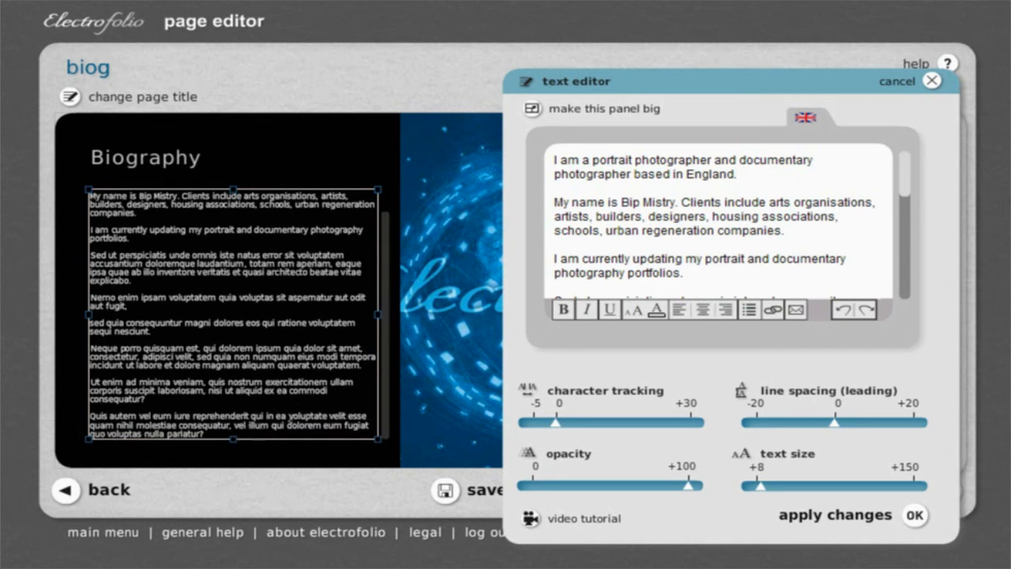
pyautogui.moveTo(388, 417); pyautogui.dragTo(388, 327)
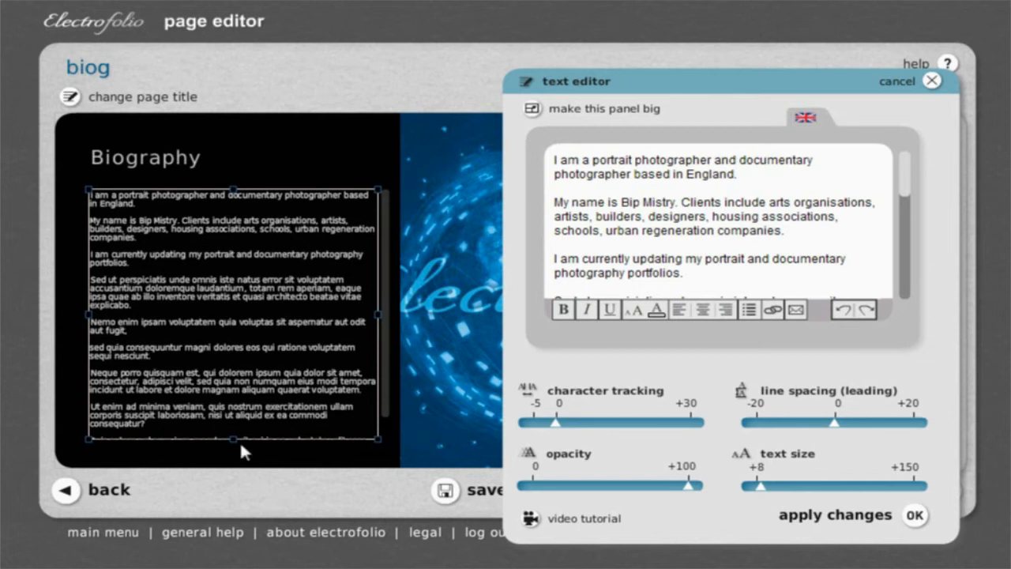
pyautogui.moveTo(234, 434); pyautogui.dragTo(231, 465)
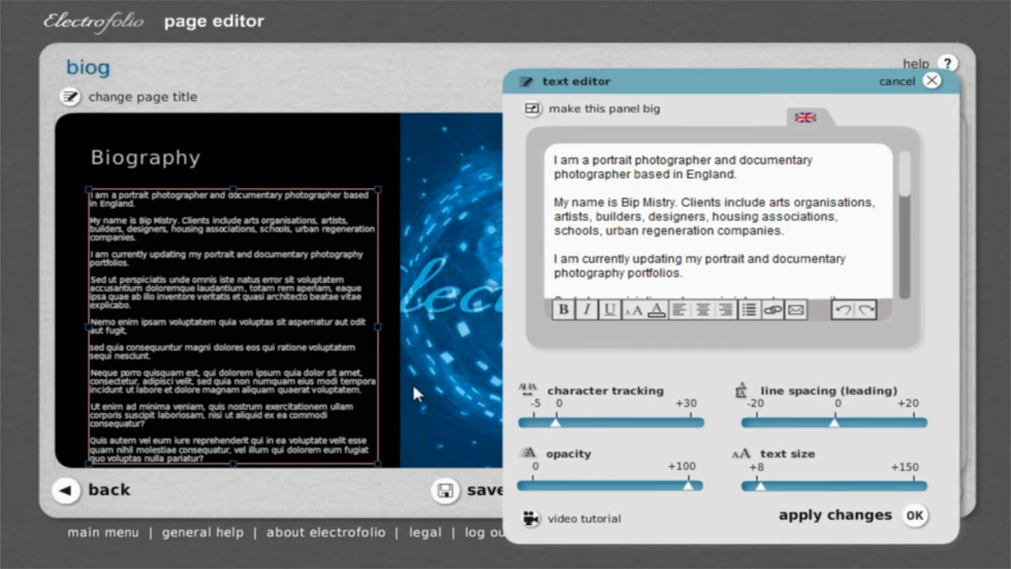
pyautogui.click(880, 518)
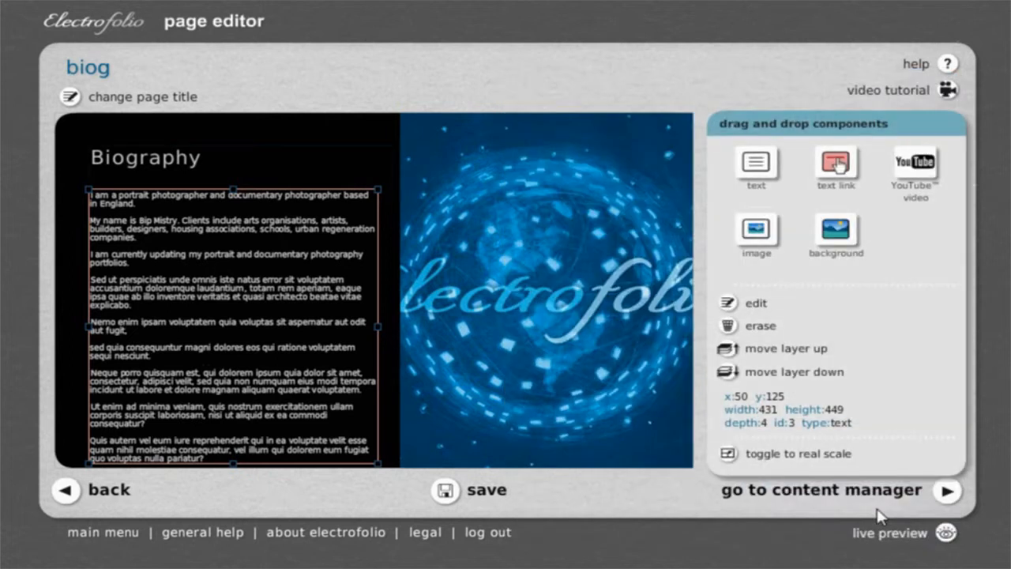
# Step: Replace the page's placeholder picture with the uploaded image 12C.jpg, accepting the content agreement
pyautogui.click(596, 340)
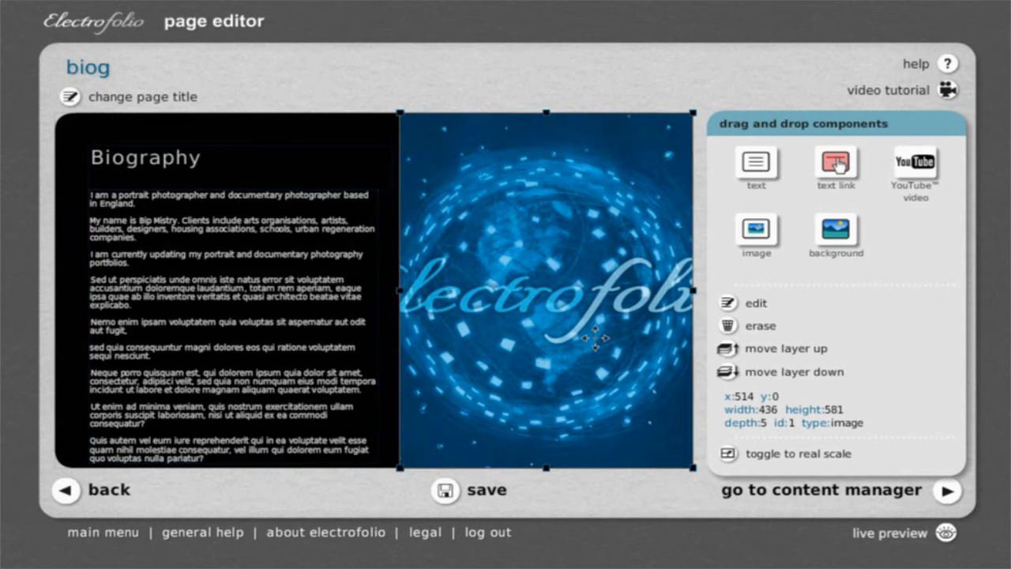
pyautogui.doubleClick(594, 337)
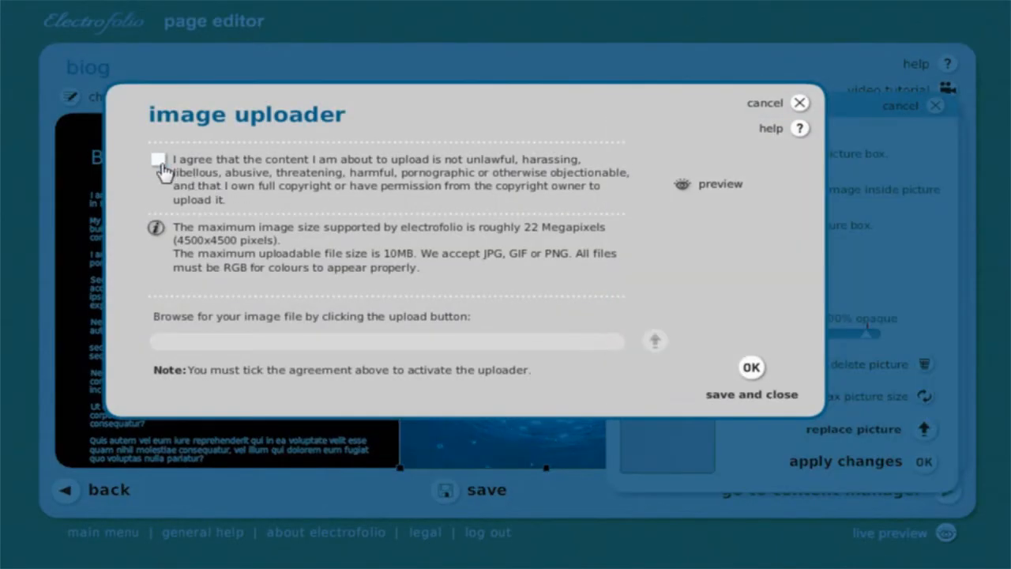
pyautogui.click(158, 162)
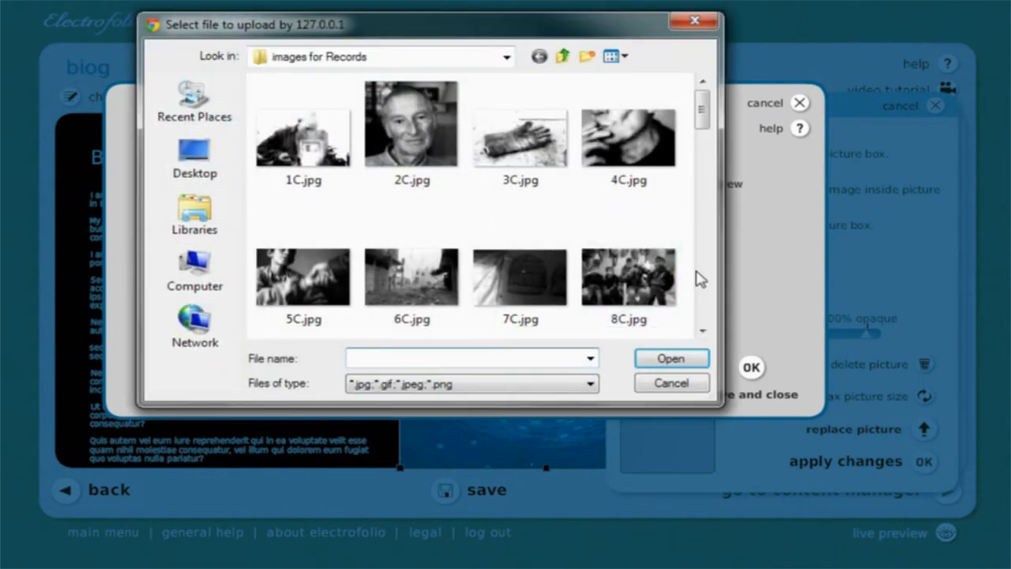
pyautogui.scroll(-3, 707, 281)
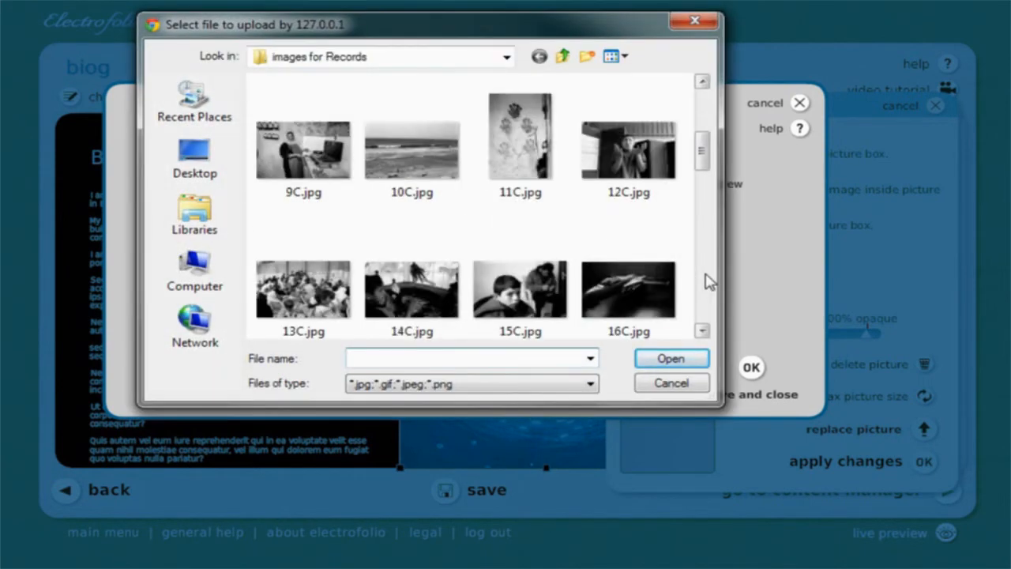
pyautogui.click(629, 186)
pyautogui.click(675, 360)
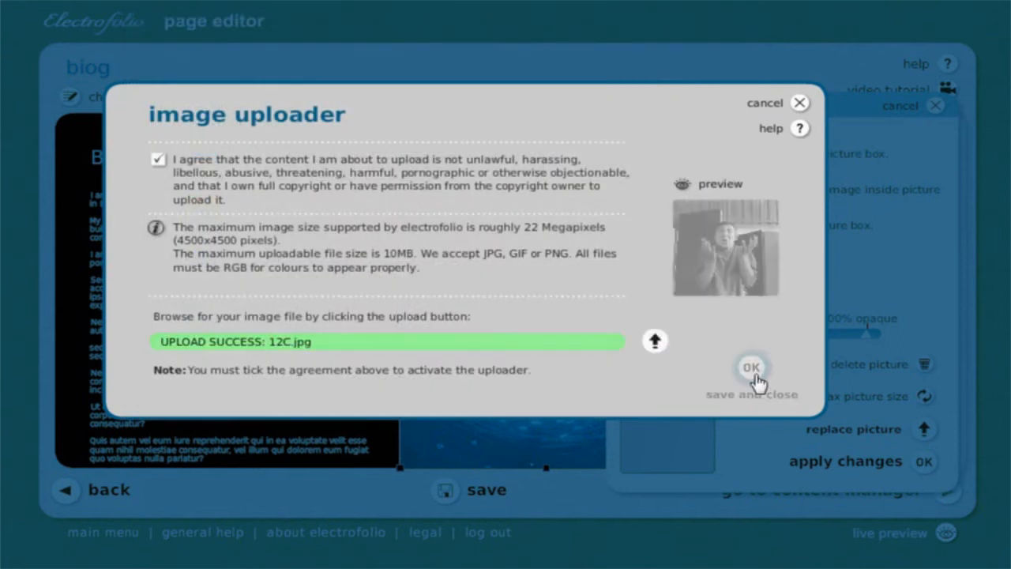
pyautogui.click(751, 368)
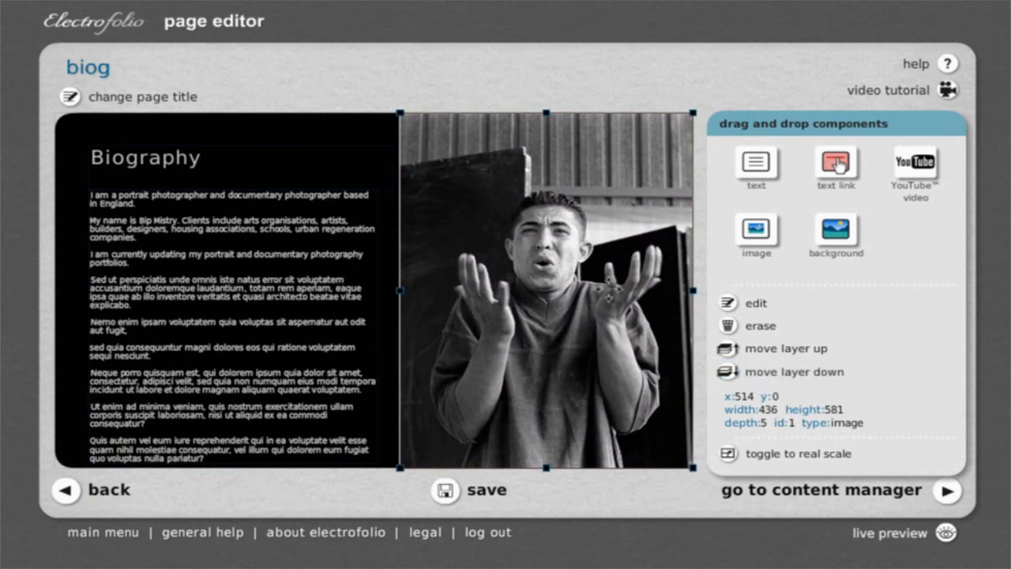
pyautogui.doubleClick(612, 294)
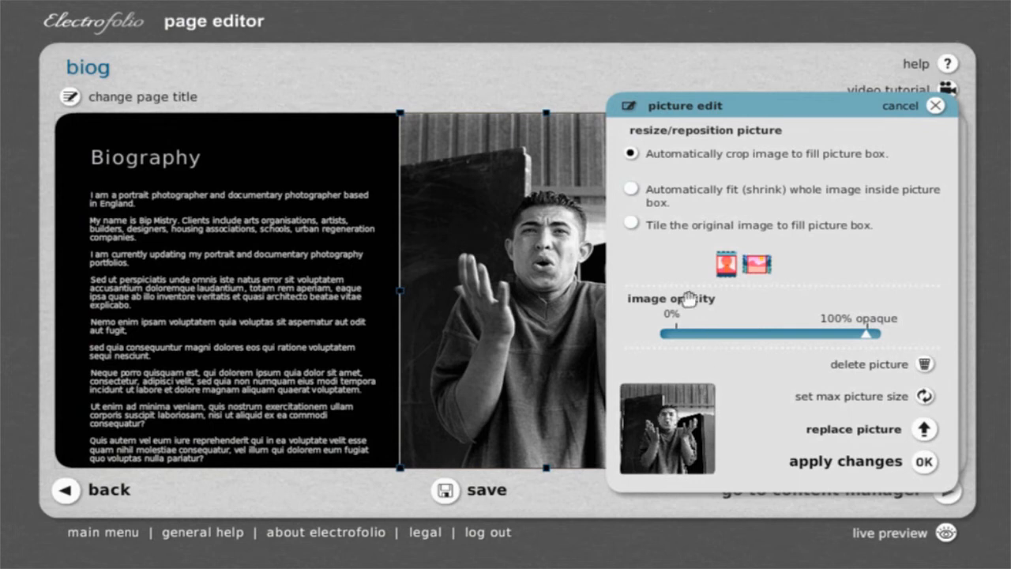
pyautogui.click(631, 189)
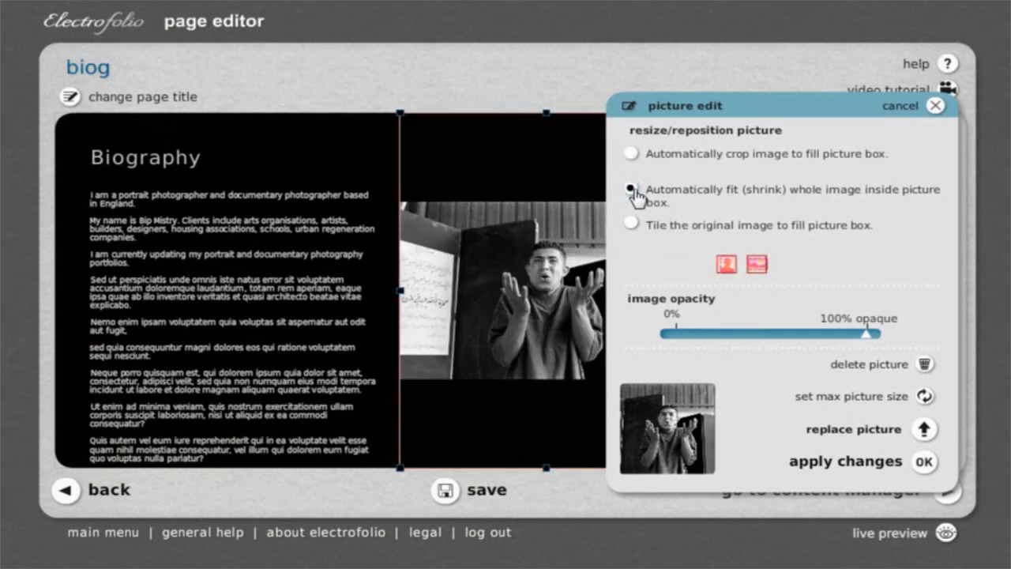
pyautogui.moveTo(679, 103); pyautogui.dragTo(139, 80)
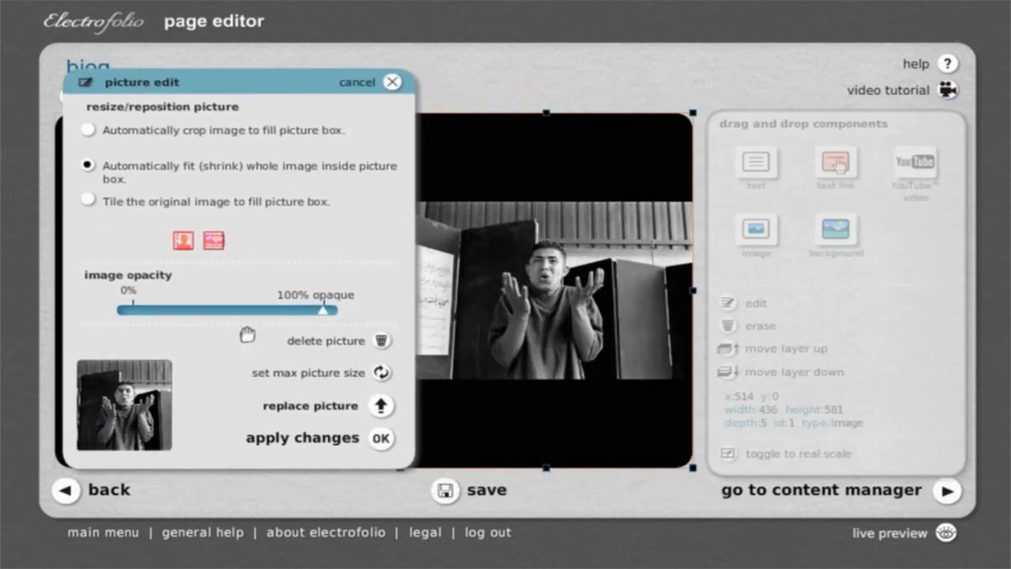
pyautogui.click(297, 382)
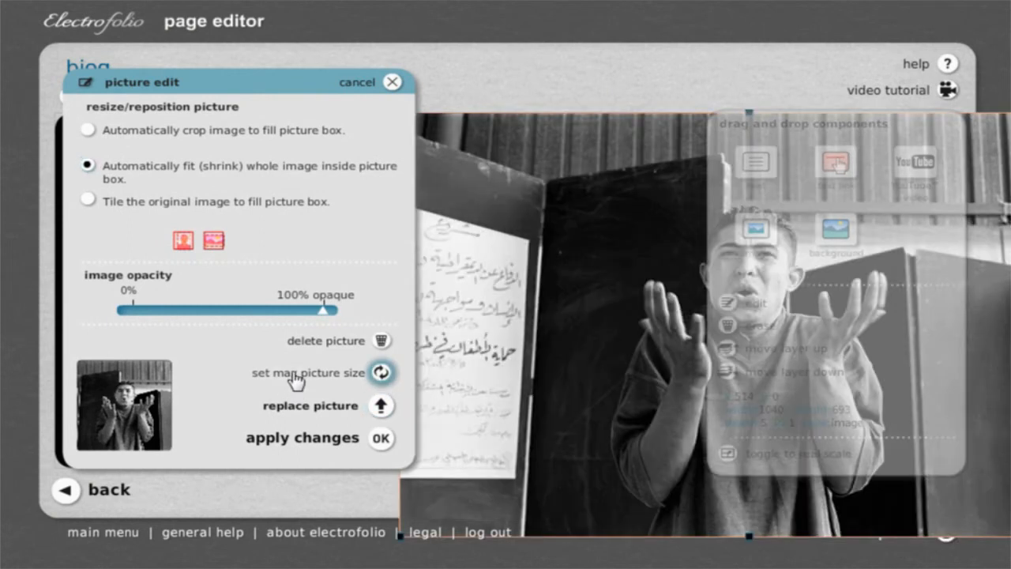
pyautogui.click(392, 82)
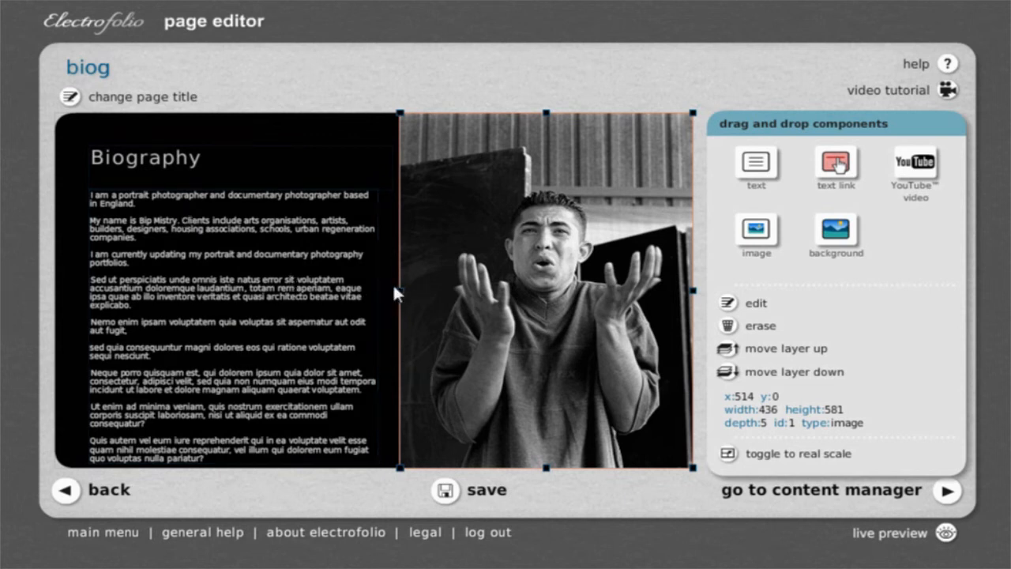
# Step: Extend the picture toward the text to a width of about 453 and nudge the body text box up to y 115
pyautogui.moveTo(397, 292); pyautogui.dragTo(388, 296)
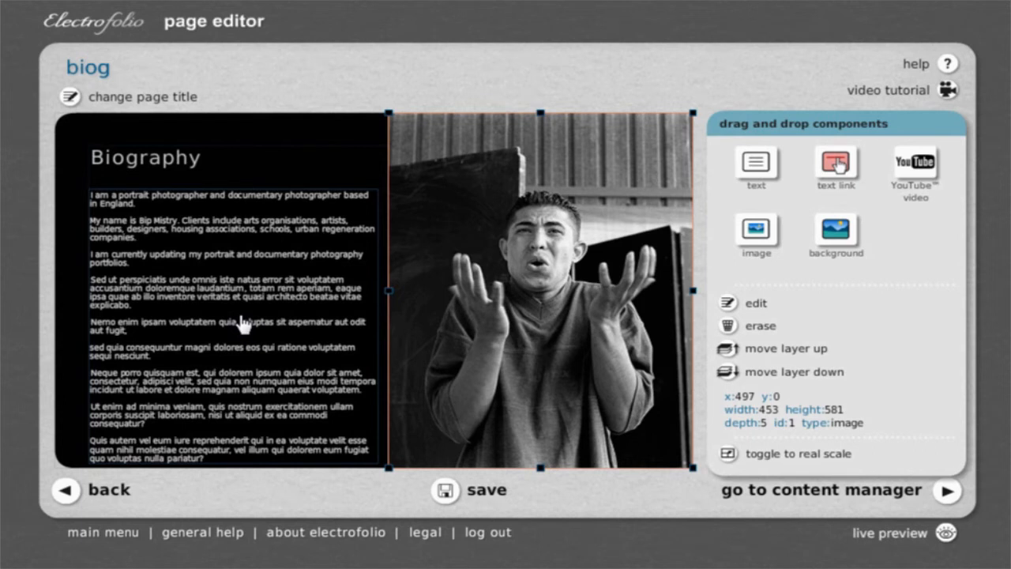
pyautogui.click(242, 323)
pyautogui.press('Up')
pyautogui.press('Up')
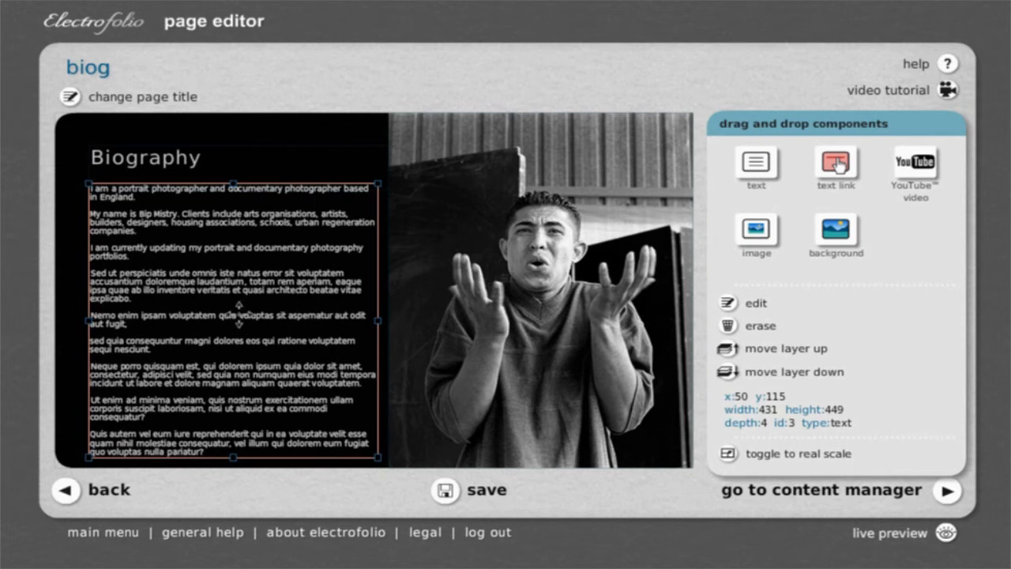
# Step: Save the page and check the biog page in the site's live preview from the content manager
pyautogui.click(444, 489)
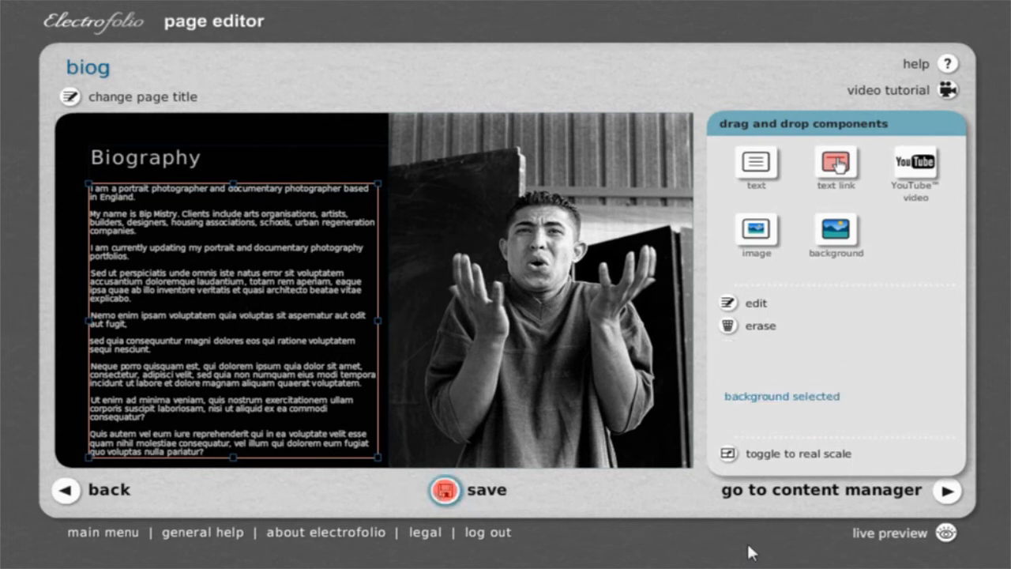
pyautogui.click(868, 495)
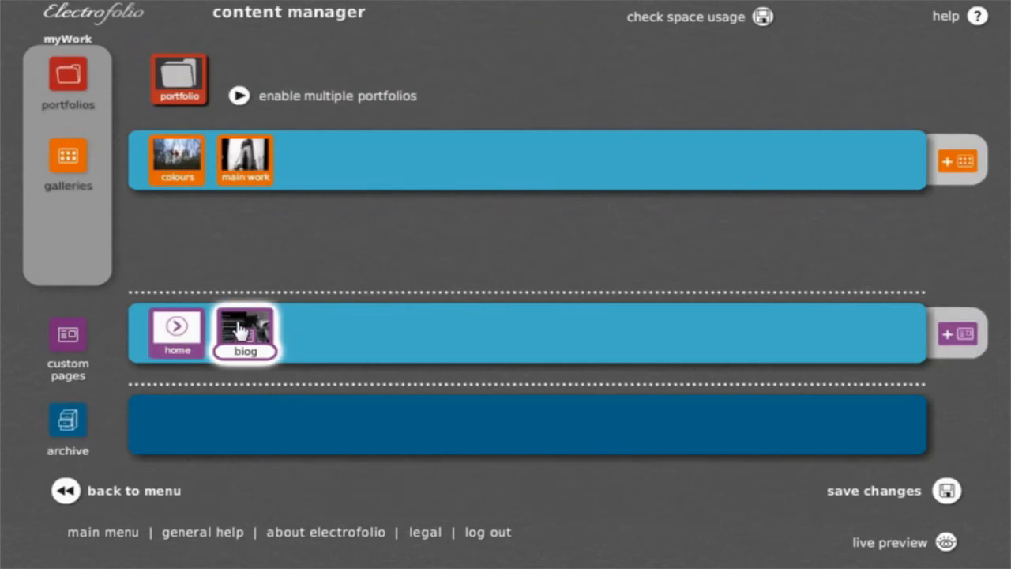
pyautogui.click(886, 543)
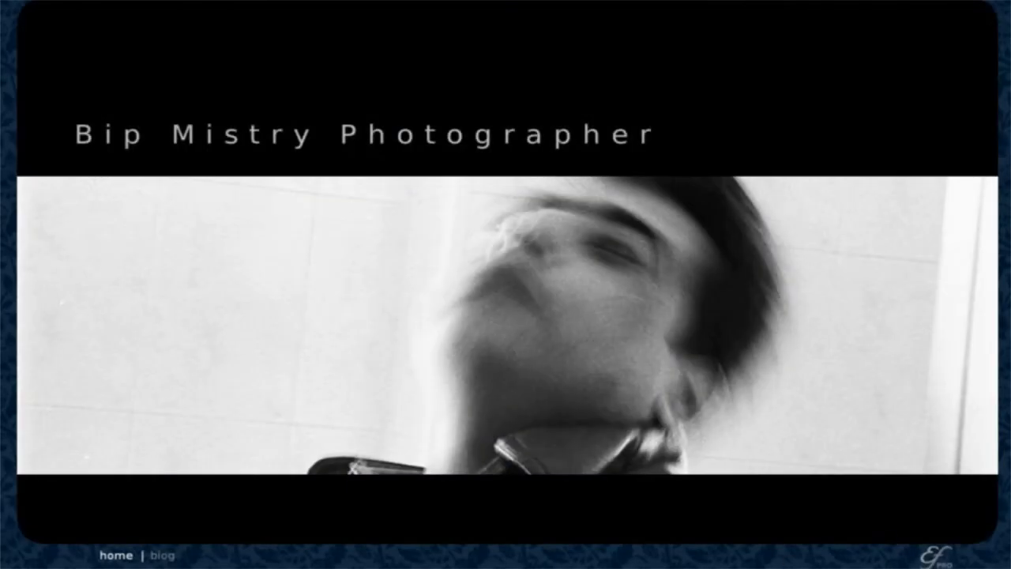
pyautogui.click(169, 558)
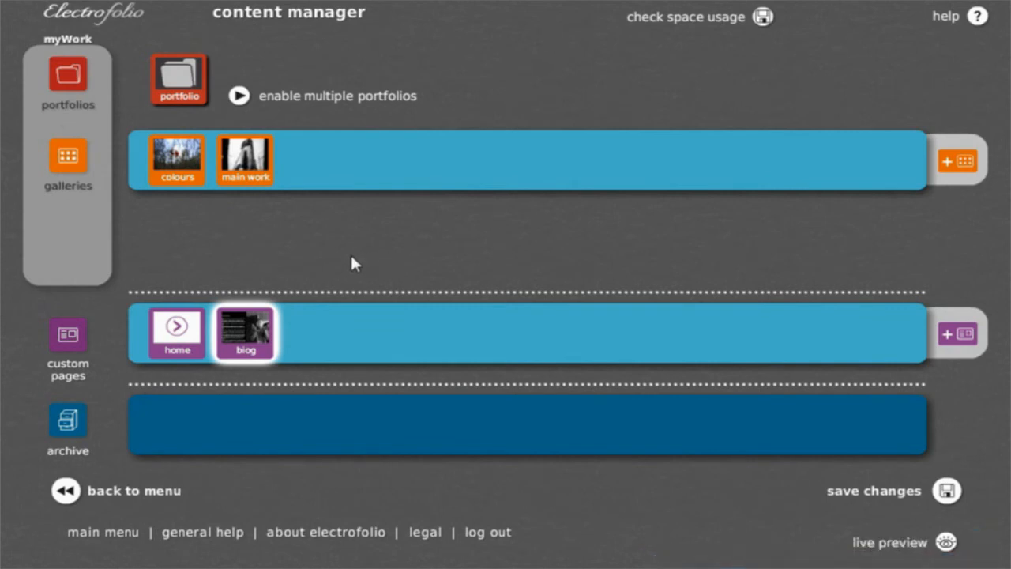
# Step: Reopen the biog page for editing and add 33C.jpg as its background image, accepting the content agreement
pyautogui.click(237, 344)
pyautogui.doubleClick(235, 341)
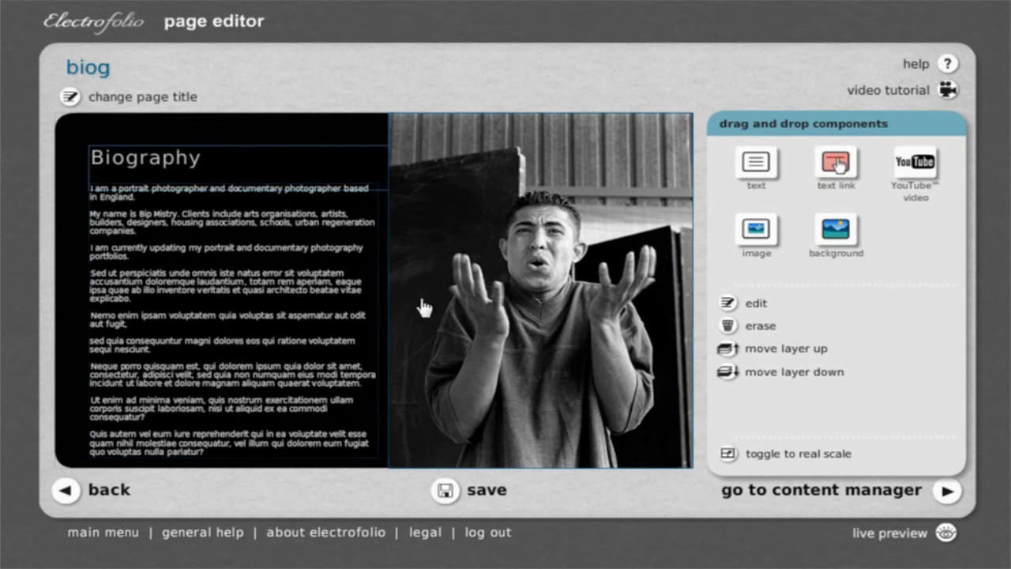
pyautogui.moveTo(819, 119)
pyautogui.mouseDown()
pyautogui.moveTo(790, 124)
pyautogui.moveTo(805, 106)
pyautogui.moveTo(817, 115)
pyautogui.mouseUp()
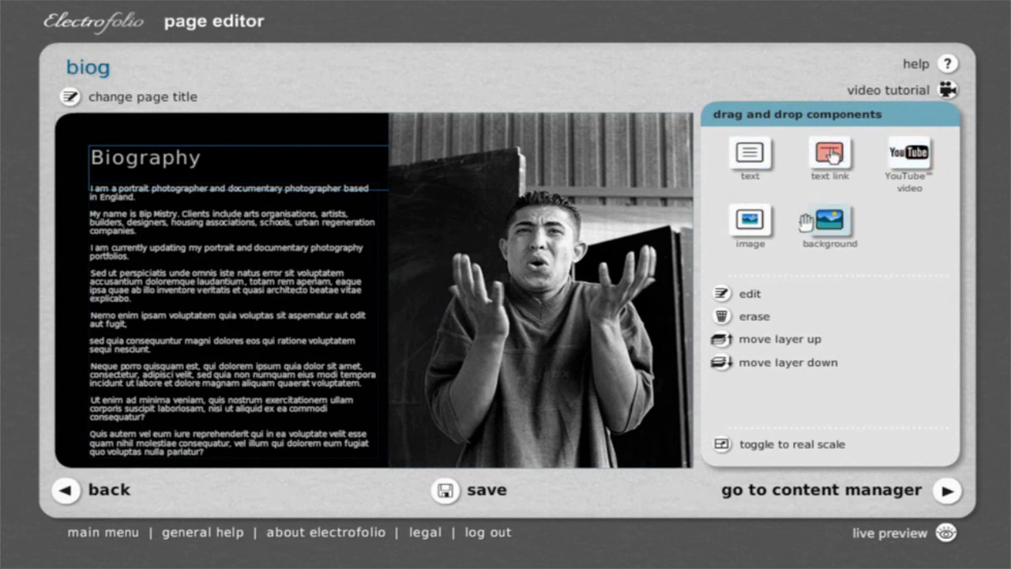
pyautogui.moveTo(831, 221); pyautogui.dragTo(305, 199)
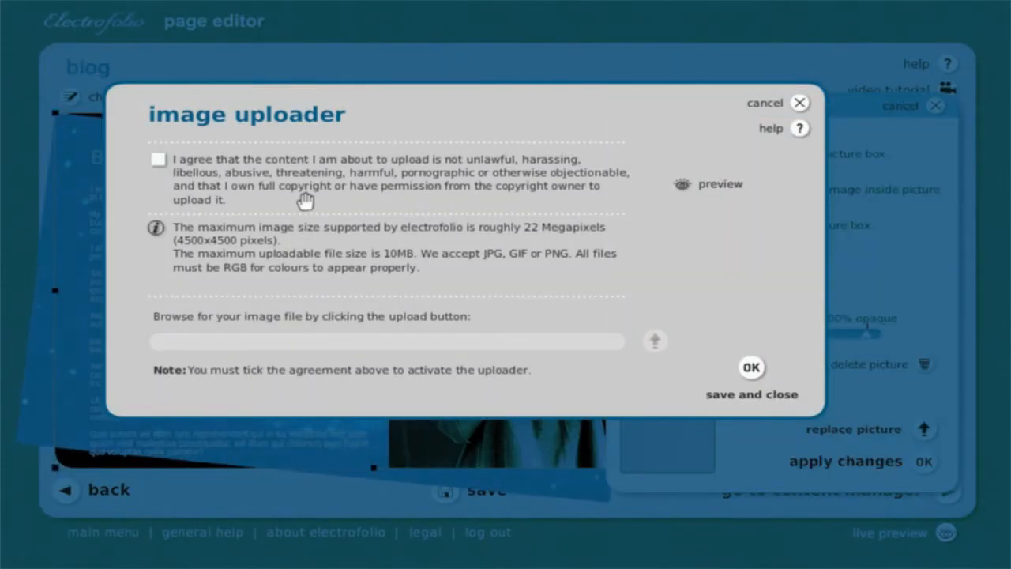
pyautogui.click(158, 164)
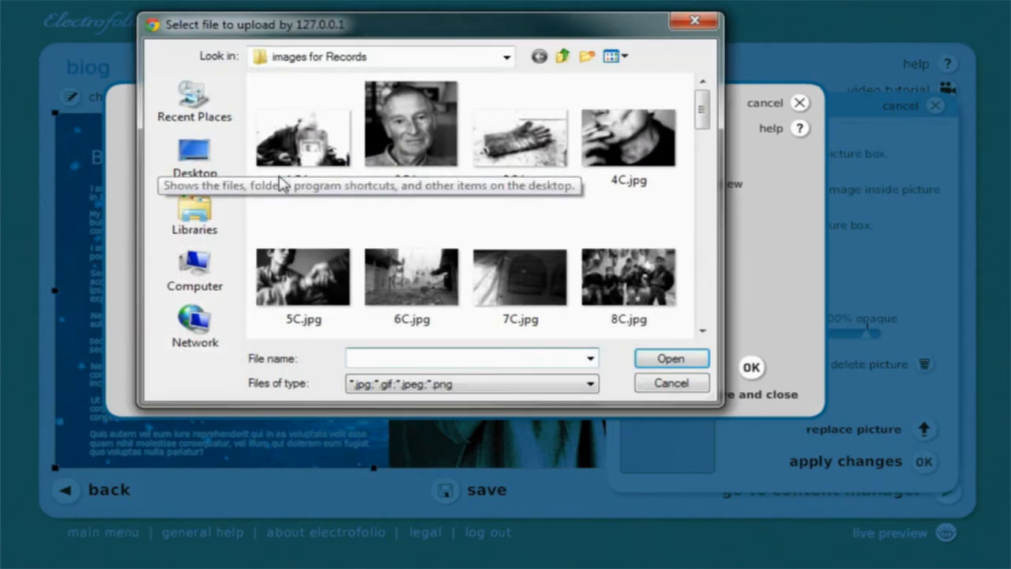
pyautogui.moveTo(707, 120); pyautogui.dragTo(695, 286)
pyautogui.click(304, 229)
pyautogui.click(669, 358)
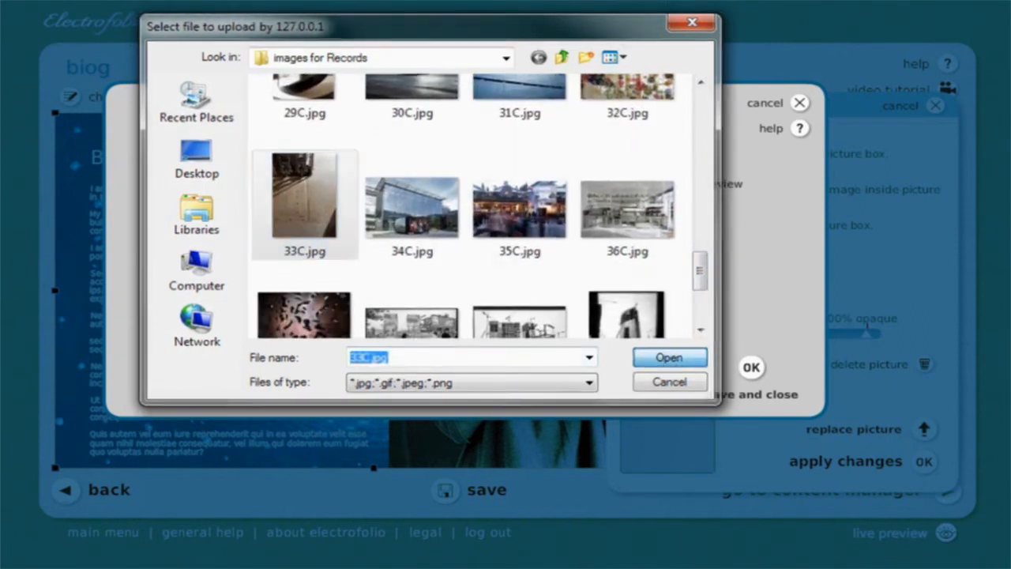
pyautogui.click(750, 370)
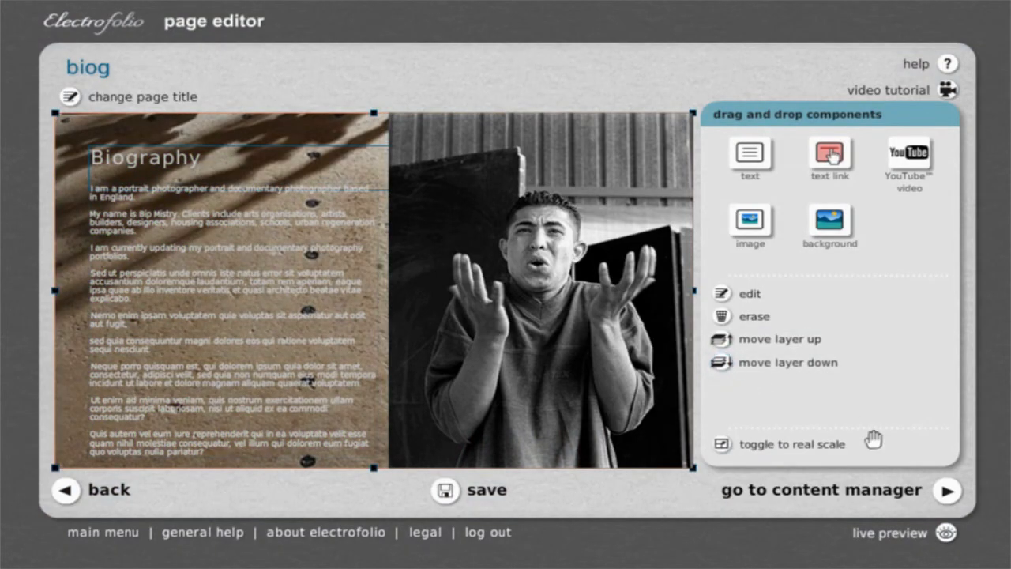
# Step: View the page at real scale, reposition the components panel over the picture, and examine the screen mode options
pyautogui.click(819, 453)
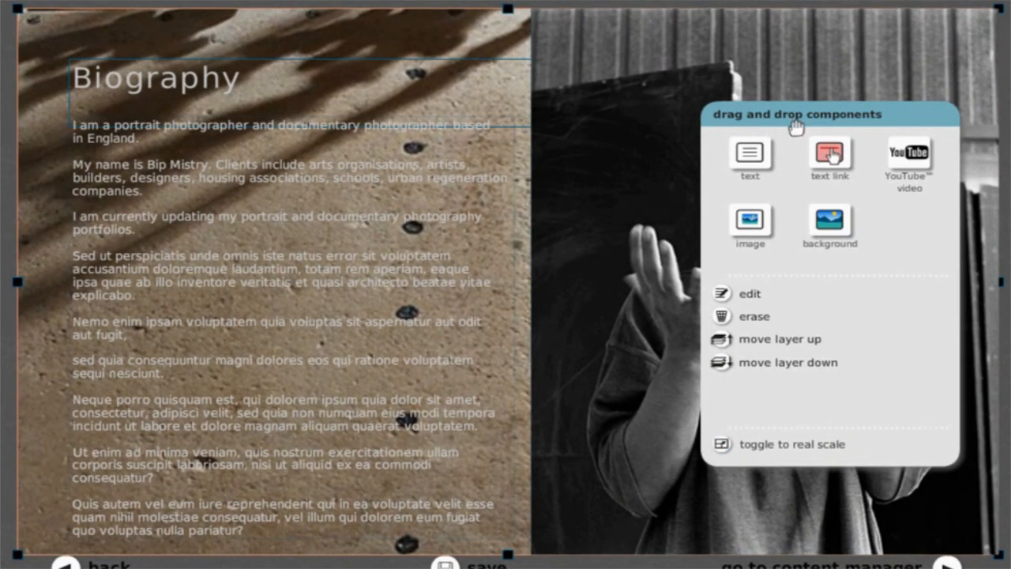
pyautogui.moveTo(797, 115); pyautogui.dragTo(832, 151)
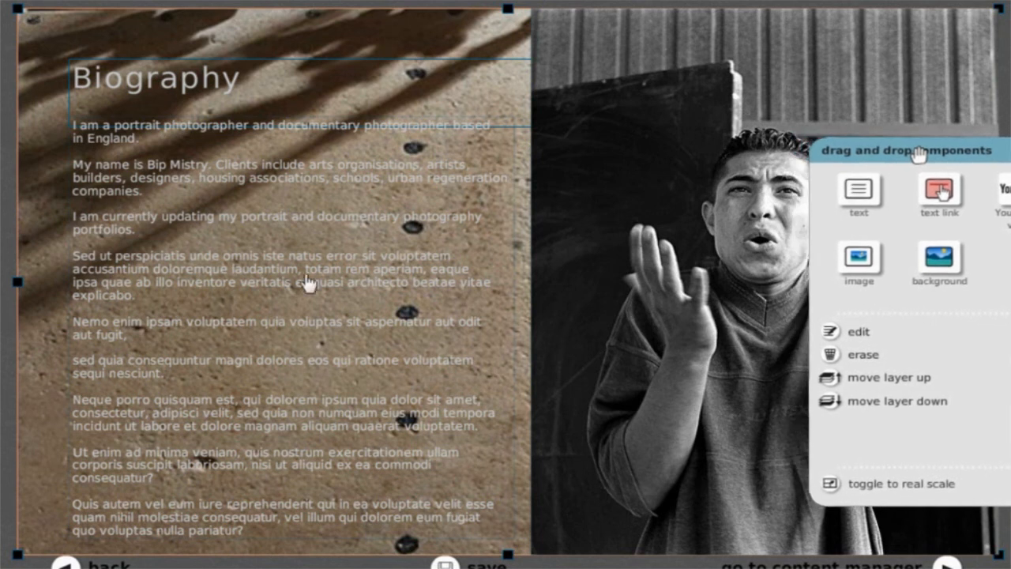
pyautogui.moveTo(924, 160); pyautogui.dragTo(821, 97)
pyautogui.press('shift')
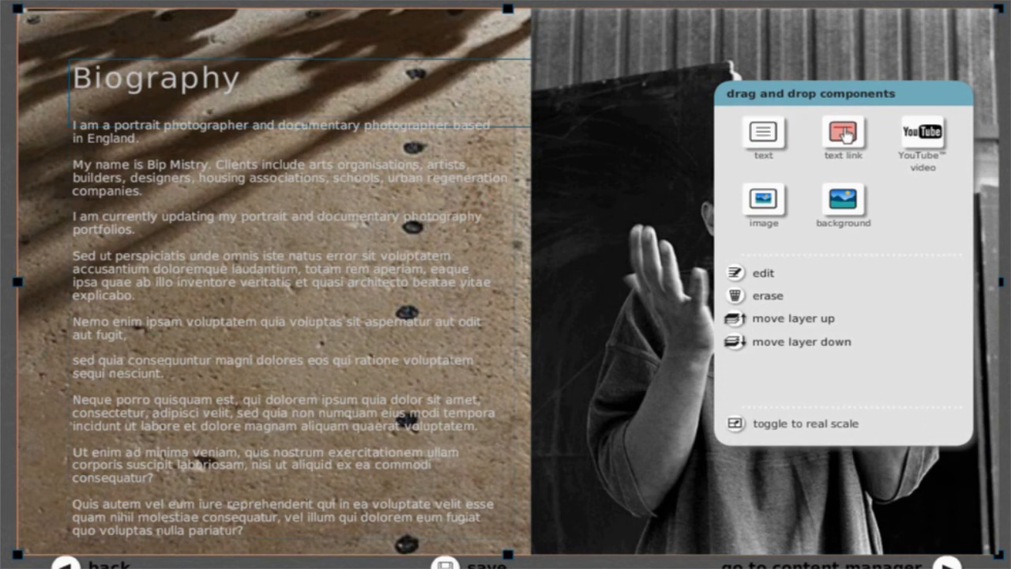
pyautogui.moveTo(830, 108); pyautogui.dragTo(827, 94)
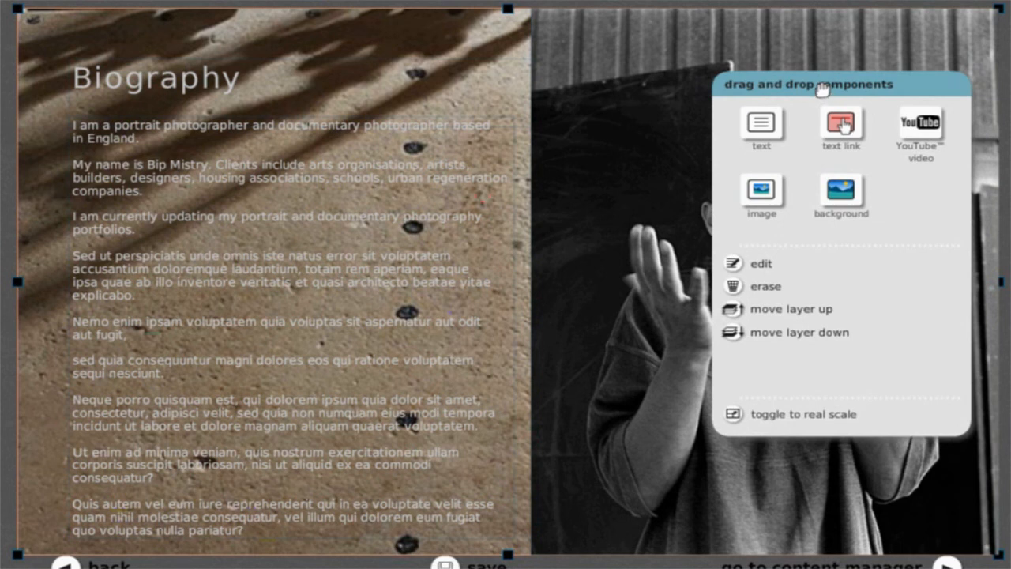
pyautogui.rightClick(647, 158)
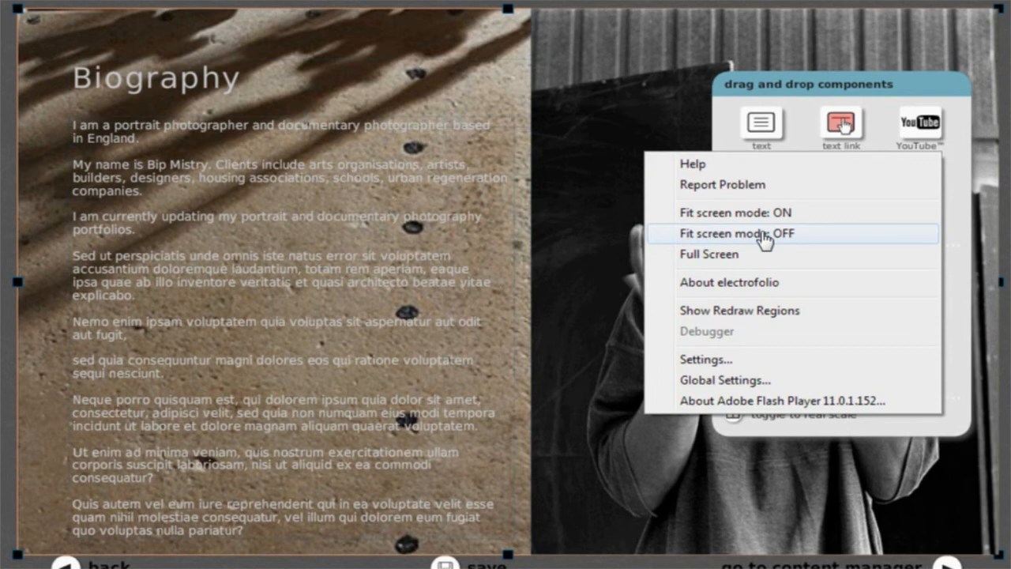
pyautogui.click(614, 135)
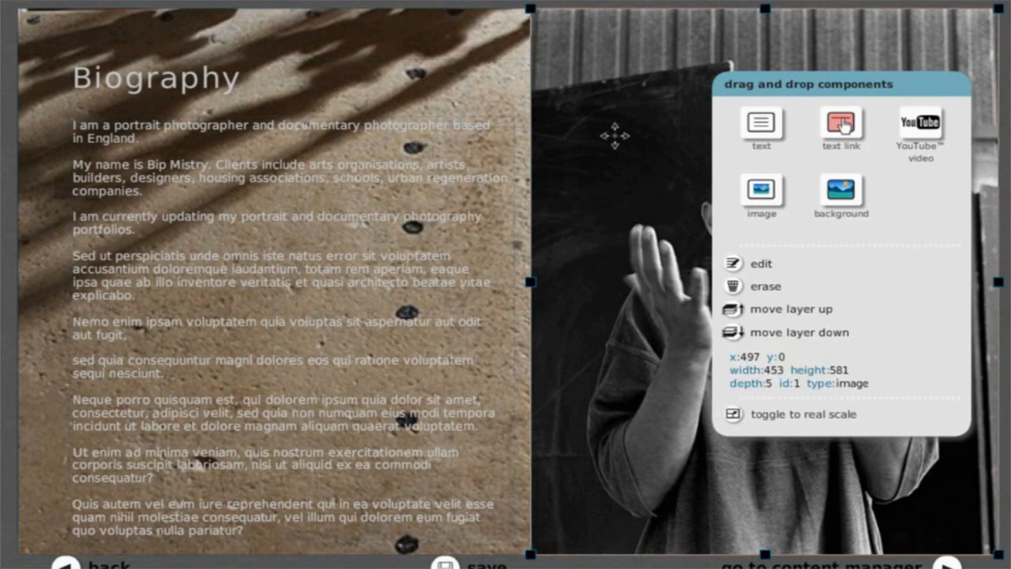
# Step: Reduce the background image's opacity to well under half and save the page at its fitted scale
pyautogui.doubleClick(438, 45)
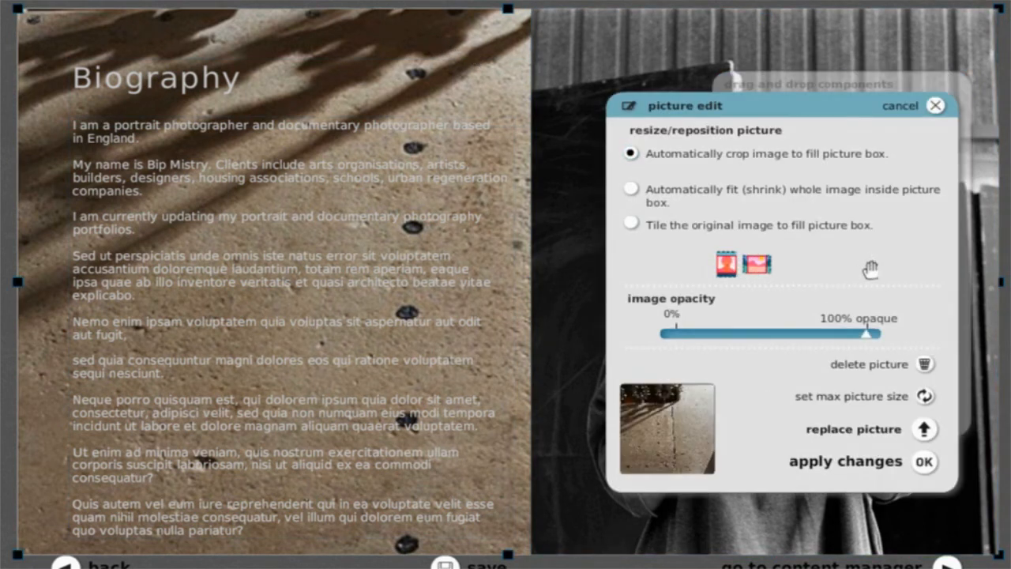
pyautogui.moveTo(868, 338)
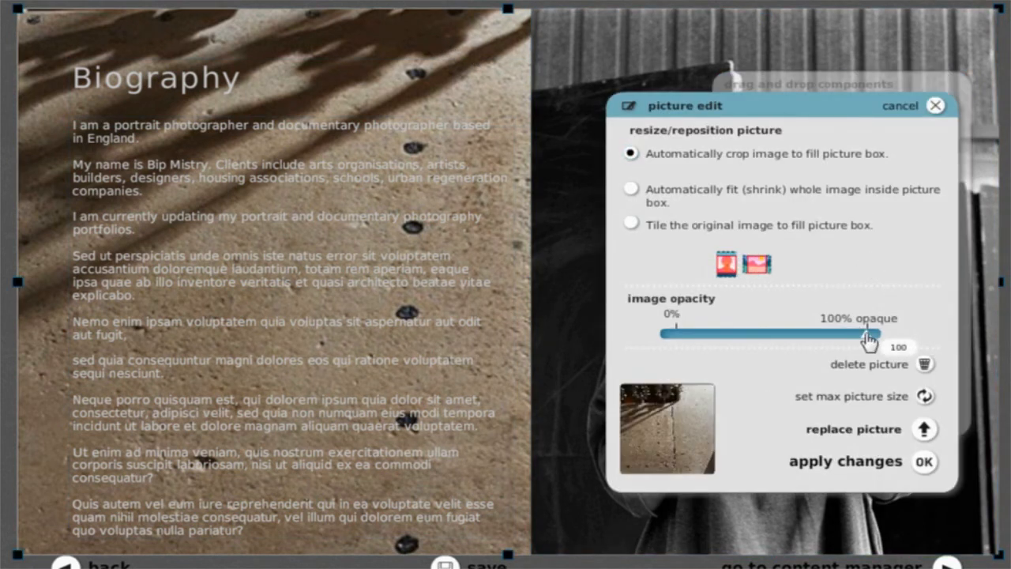
pyautogui.moveTo(869, 338); pyautogui.dragTo(742, 358)
pyautogui.click(923, 461)
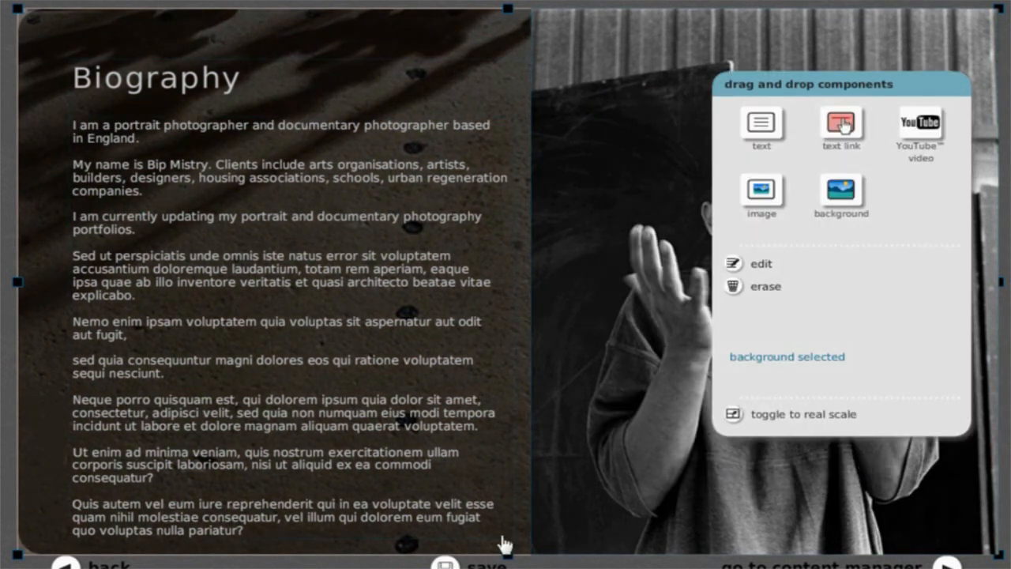
pyautogui.click(734, 413)
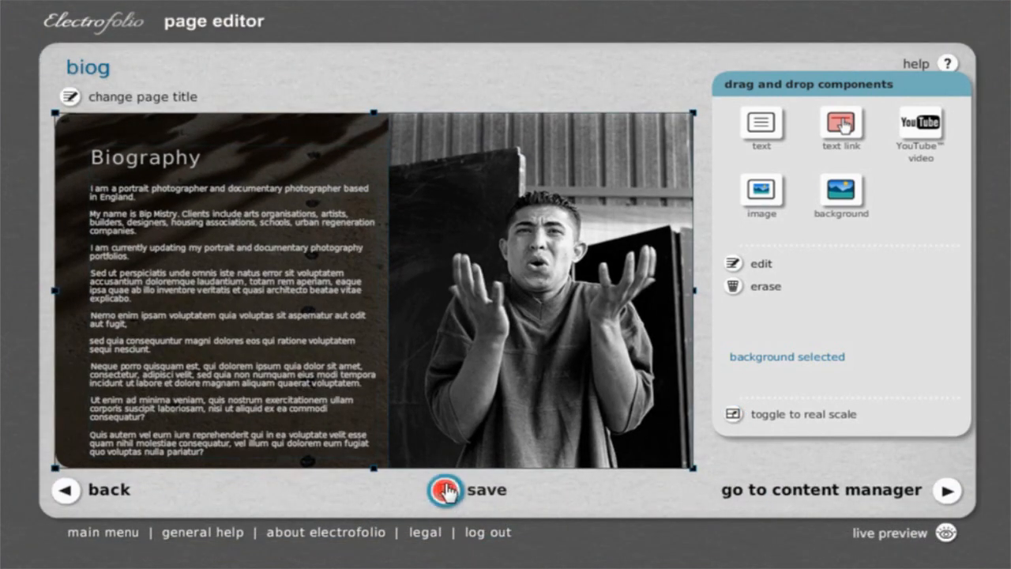
pyautogui.click(758, 494)
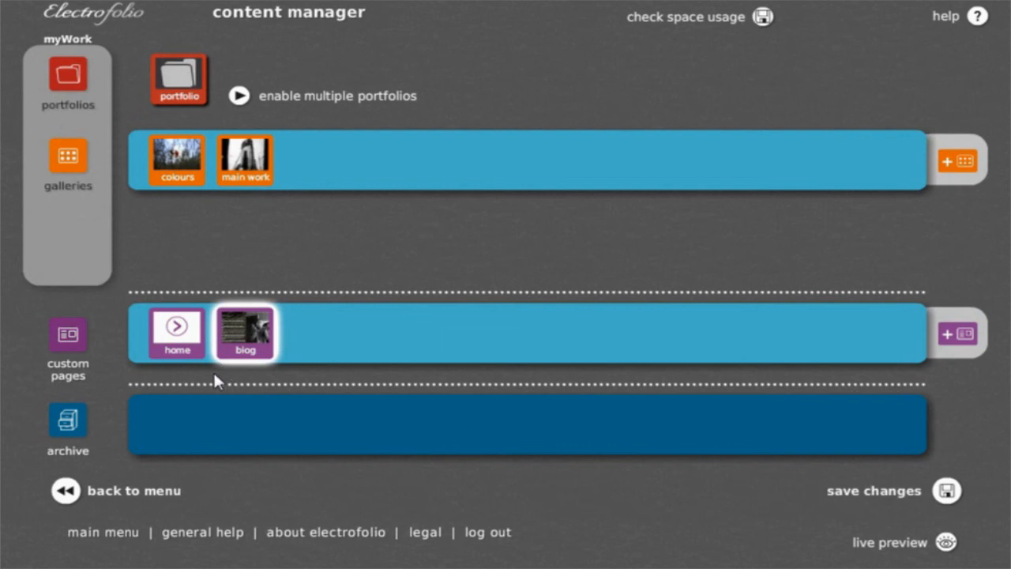
# Step: Set the biog page as the site's entry page, save the changes, and check it in the live preview
pyautogui.click(257, 350)
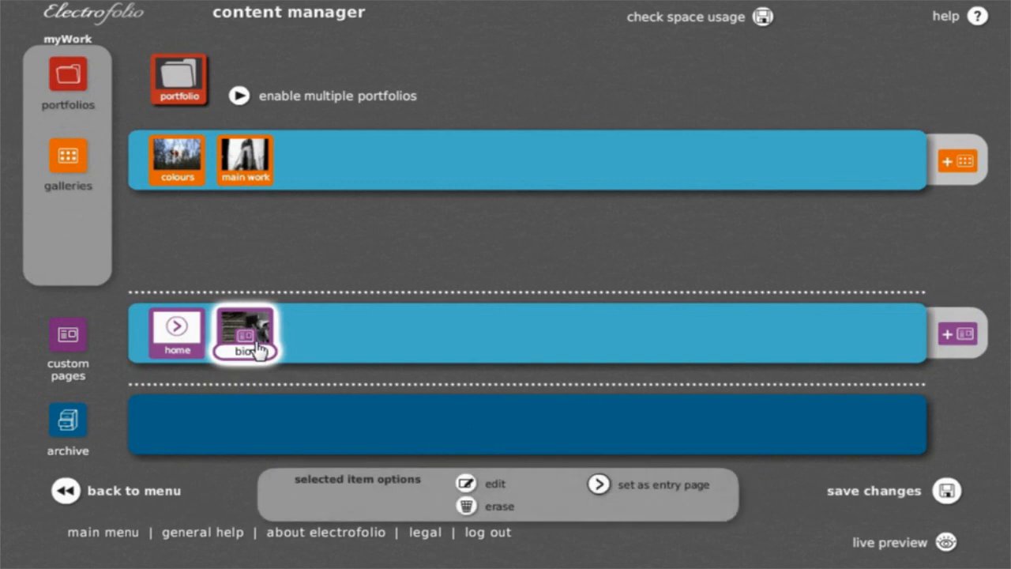
pyautogui.click(613, 495)
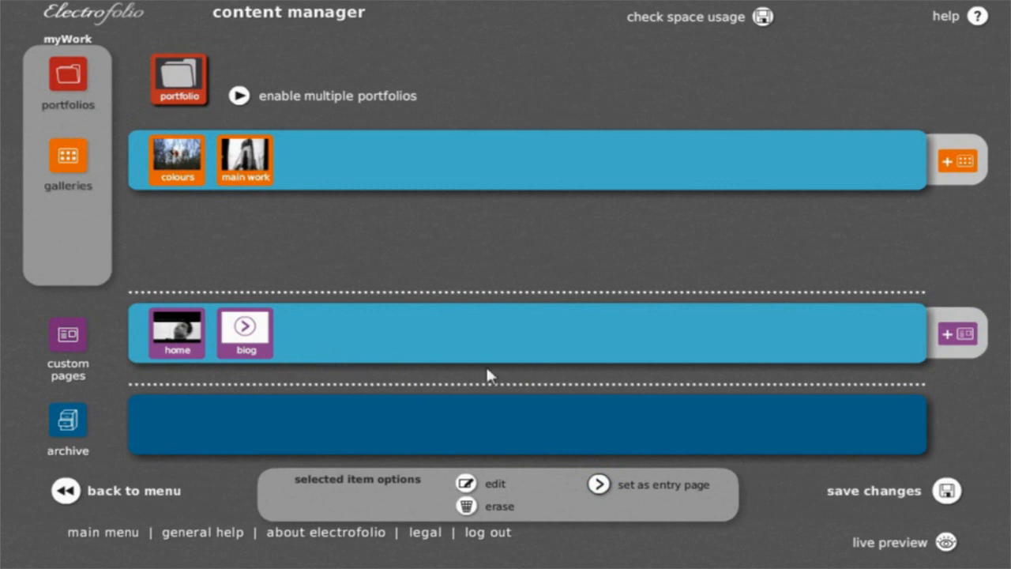
pyautogui.click(849, 495)
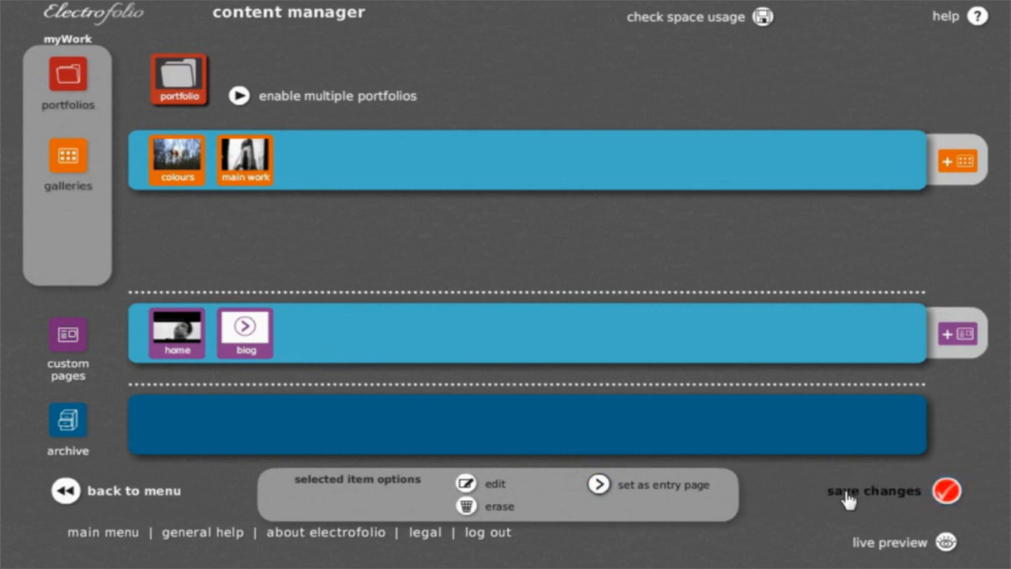
pyautogui.click(889, 543)
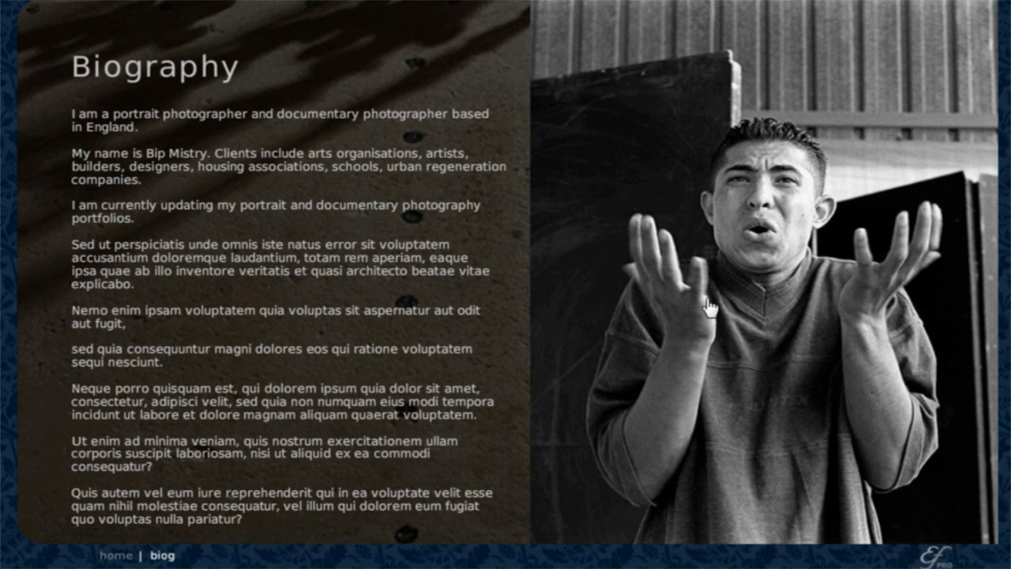
pyautogui.click(744, 338)
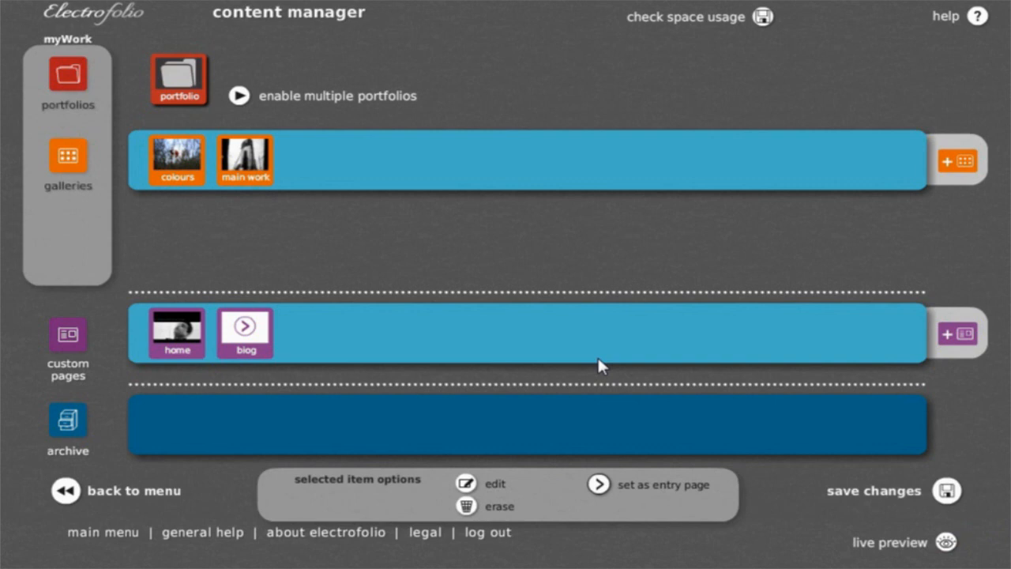
# Step: Set the home page as the site's entry page and return to the main menu
pyautogui.click(172, 341)
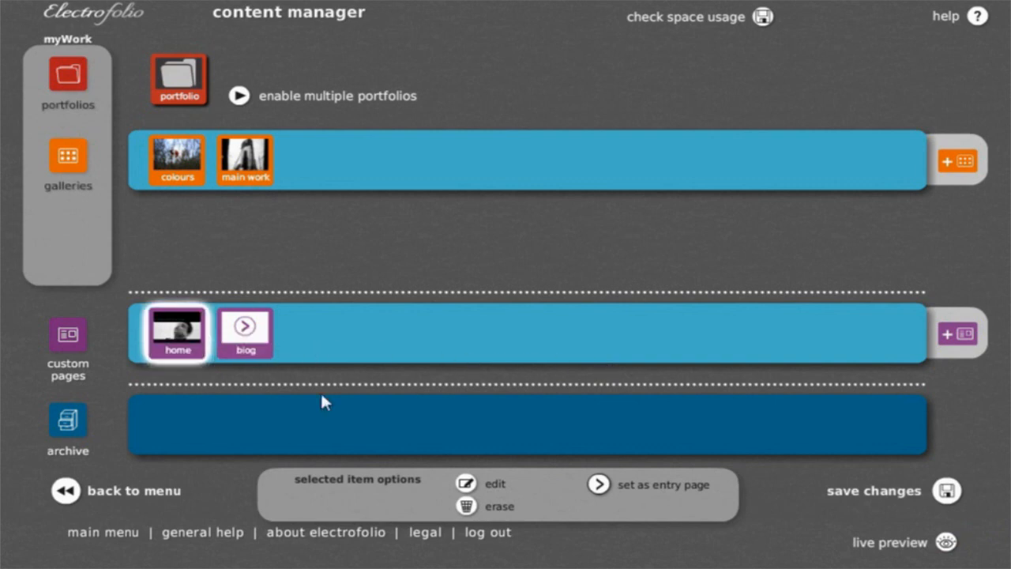
pyautogui.click(646, 493)
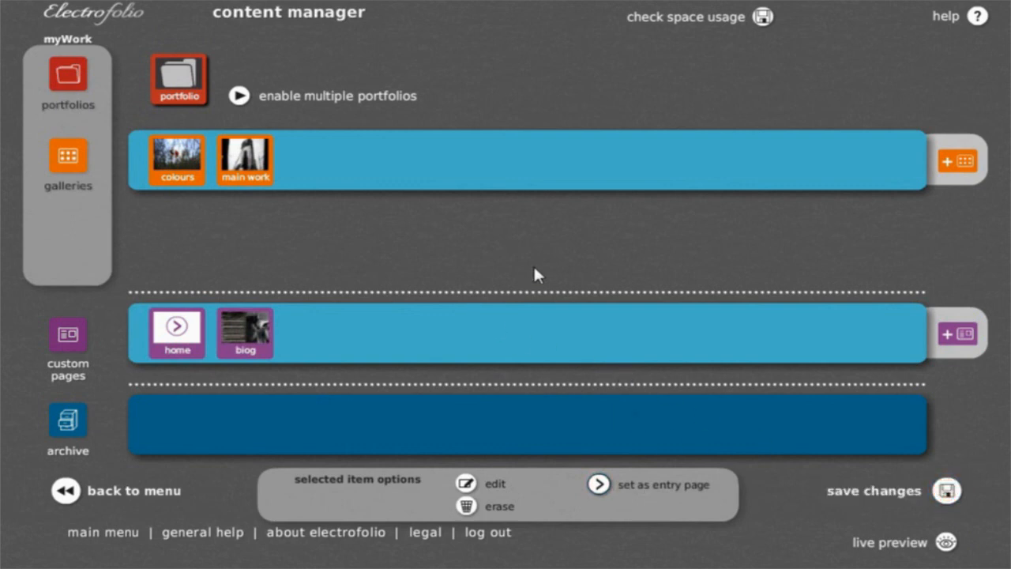
pyautogui.click(100, 533)
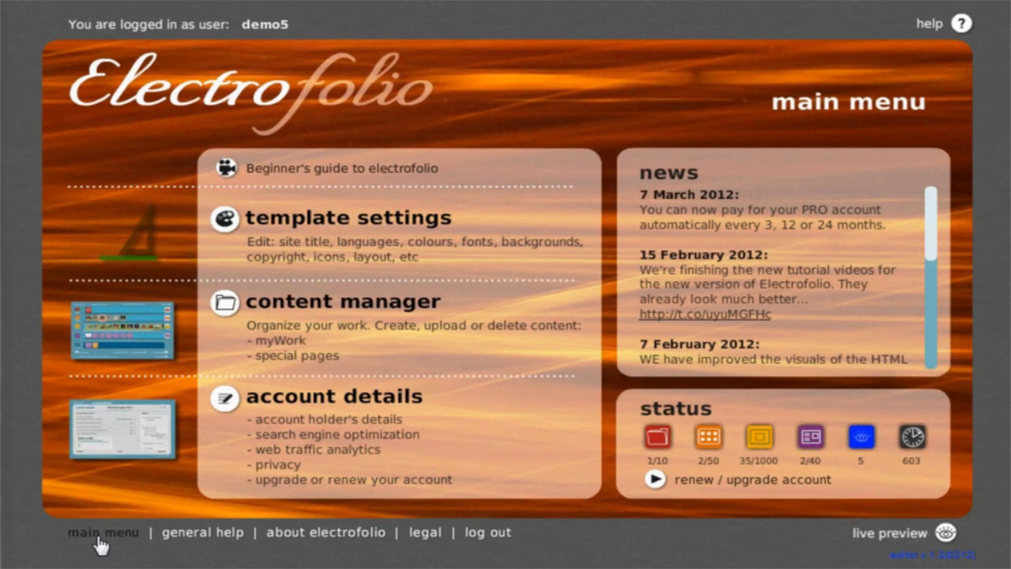